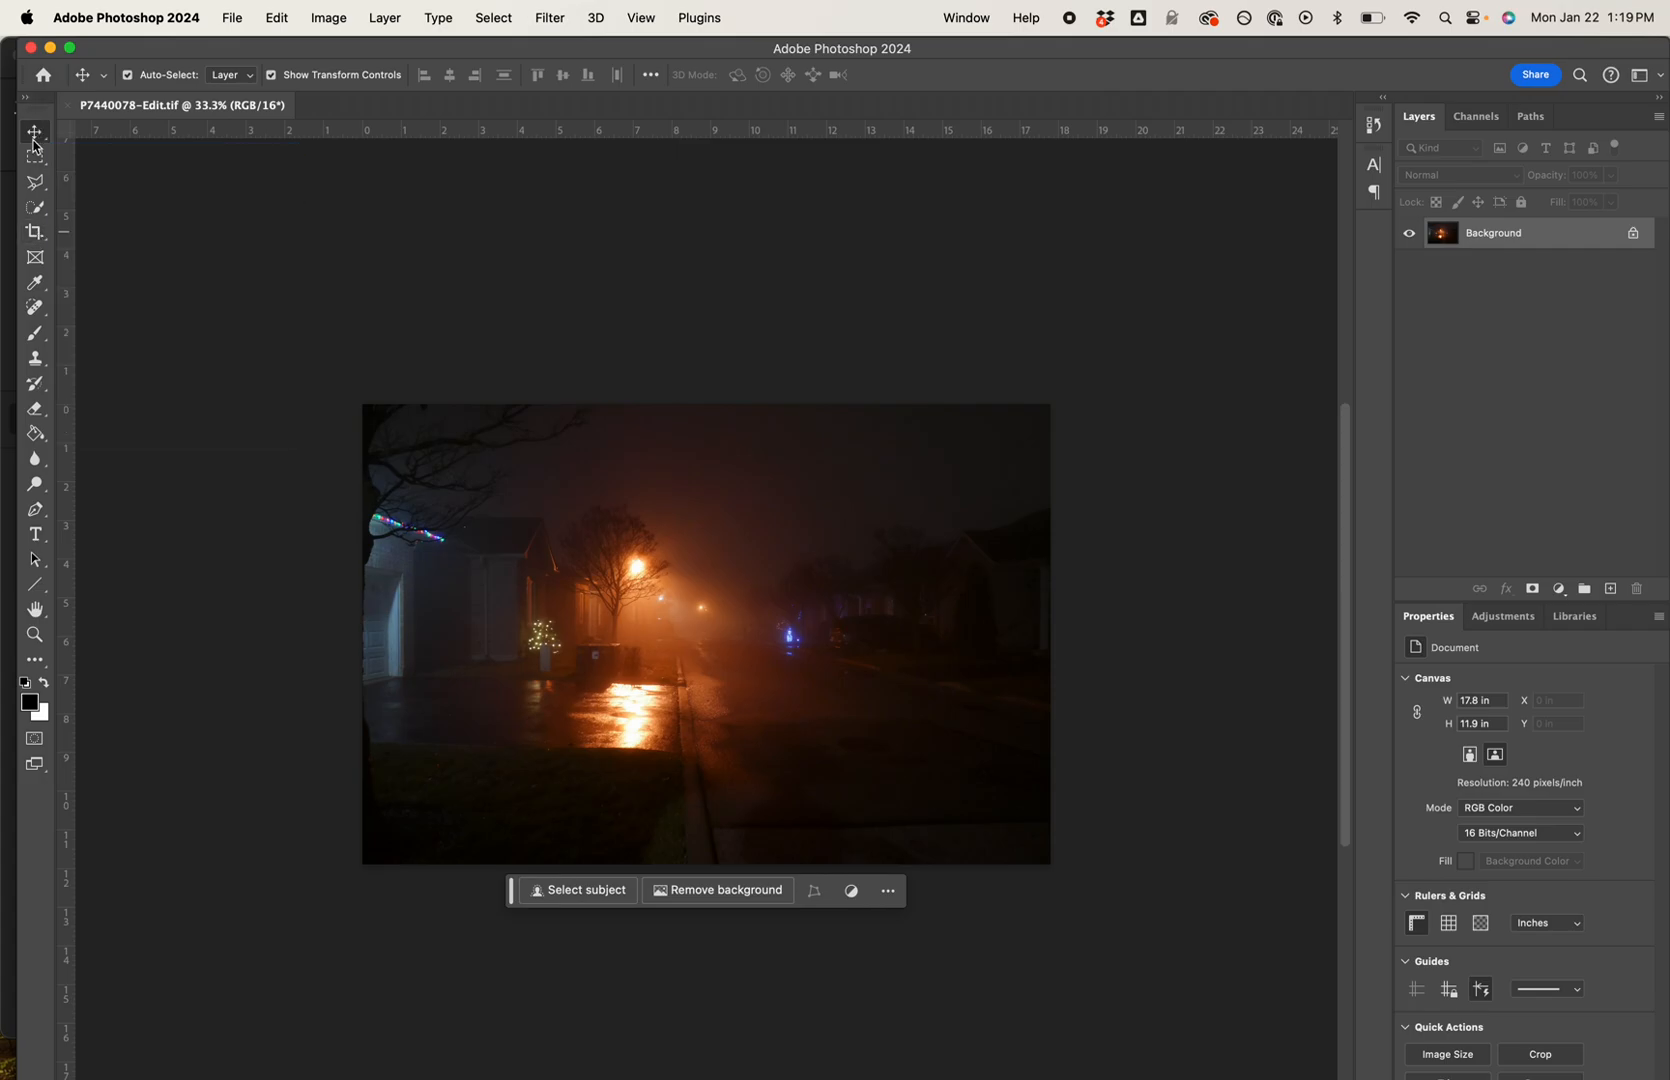
Crop the night street photo to a 4:3 ratio, keeping its full height
click(36, 236)
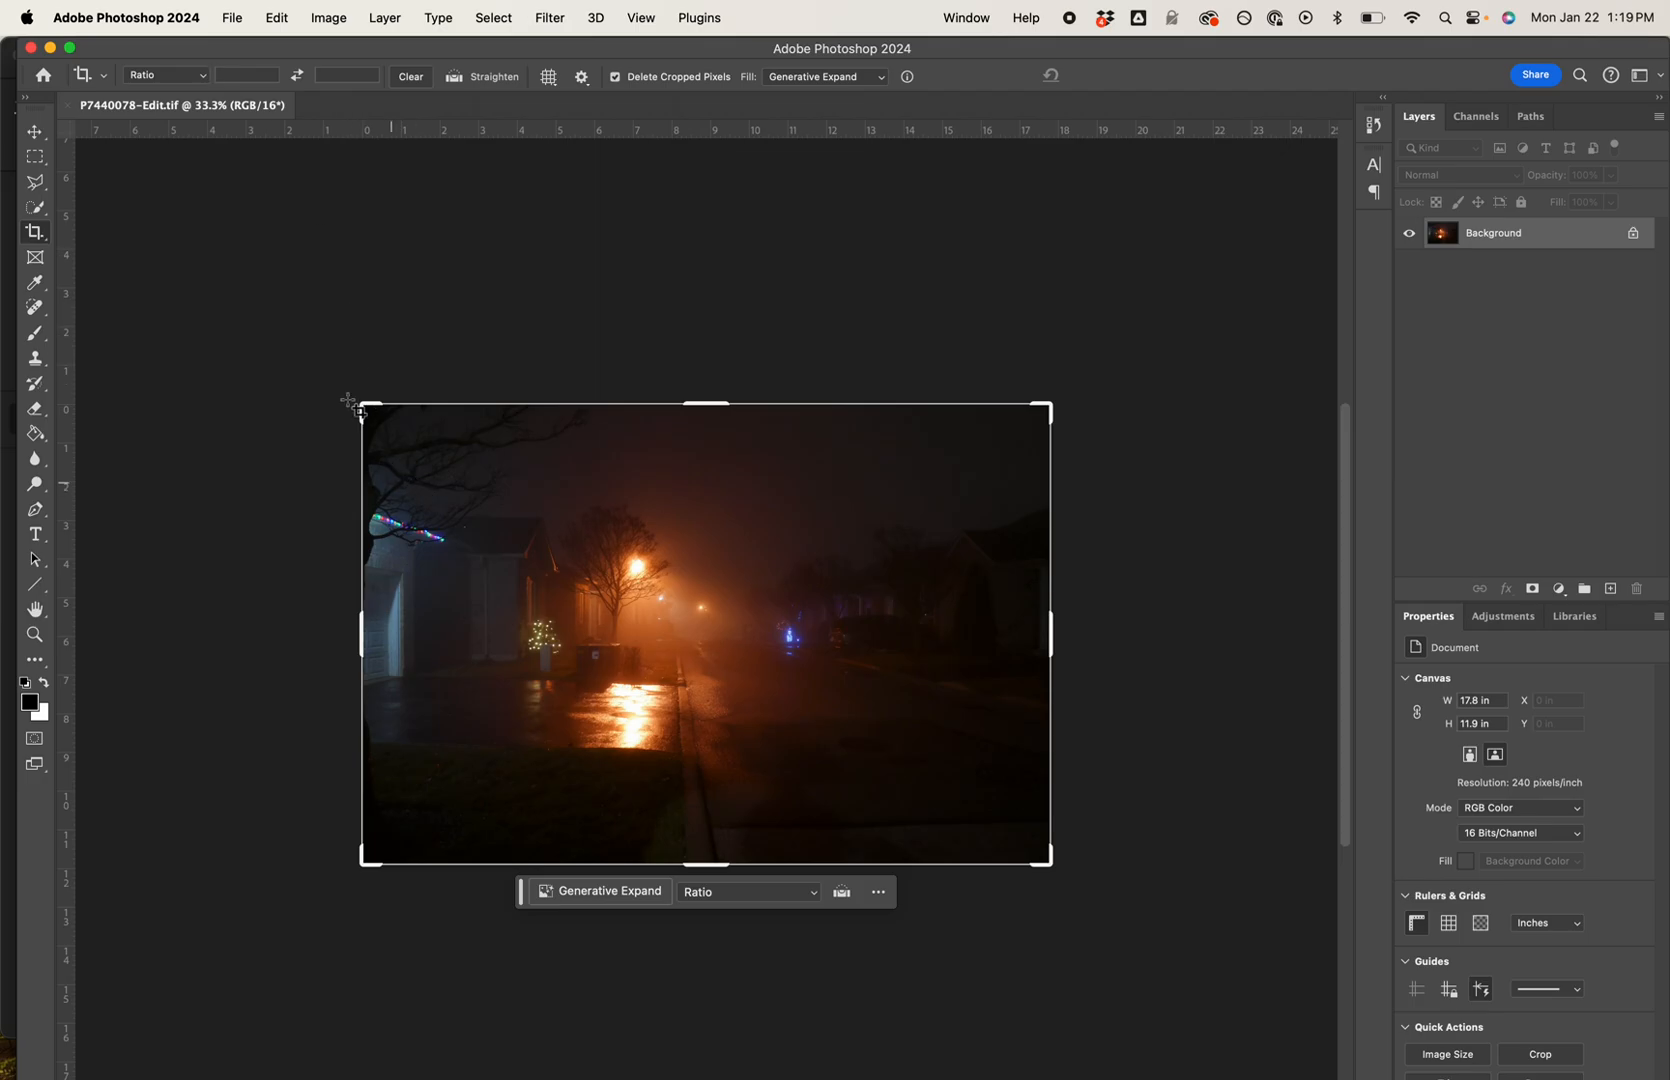
mouse_move(359, 400)
mouse_down()
mouse_move(630, 596)
mouse_move(388, 376)
mouse_move(429, 482)
mouse_move(436, 419)
mouse_move(362, 404)
mouse_up()
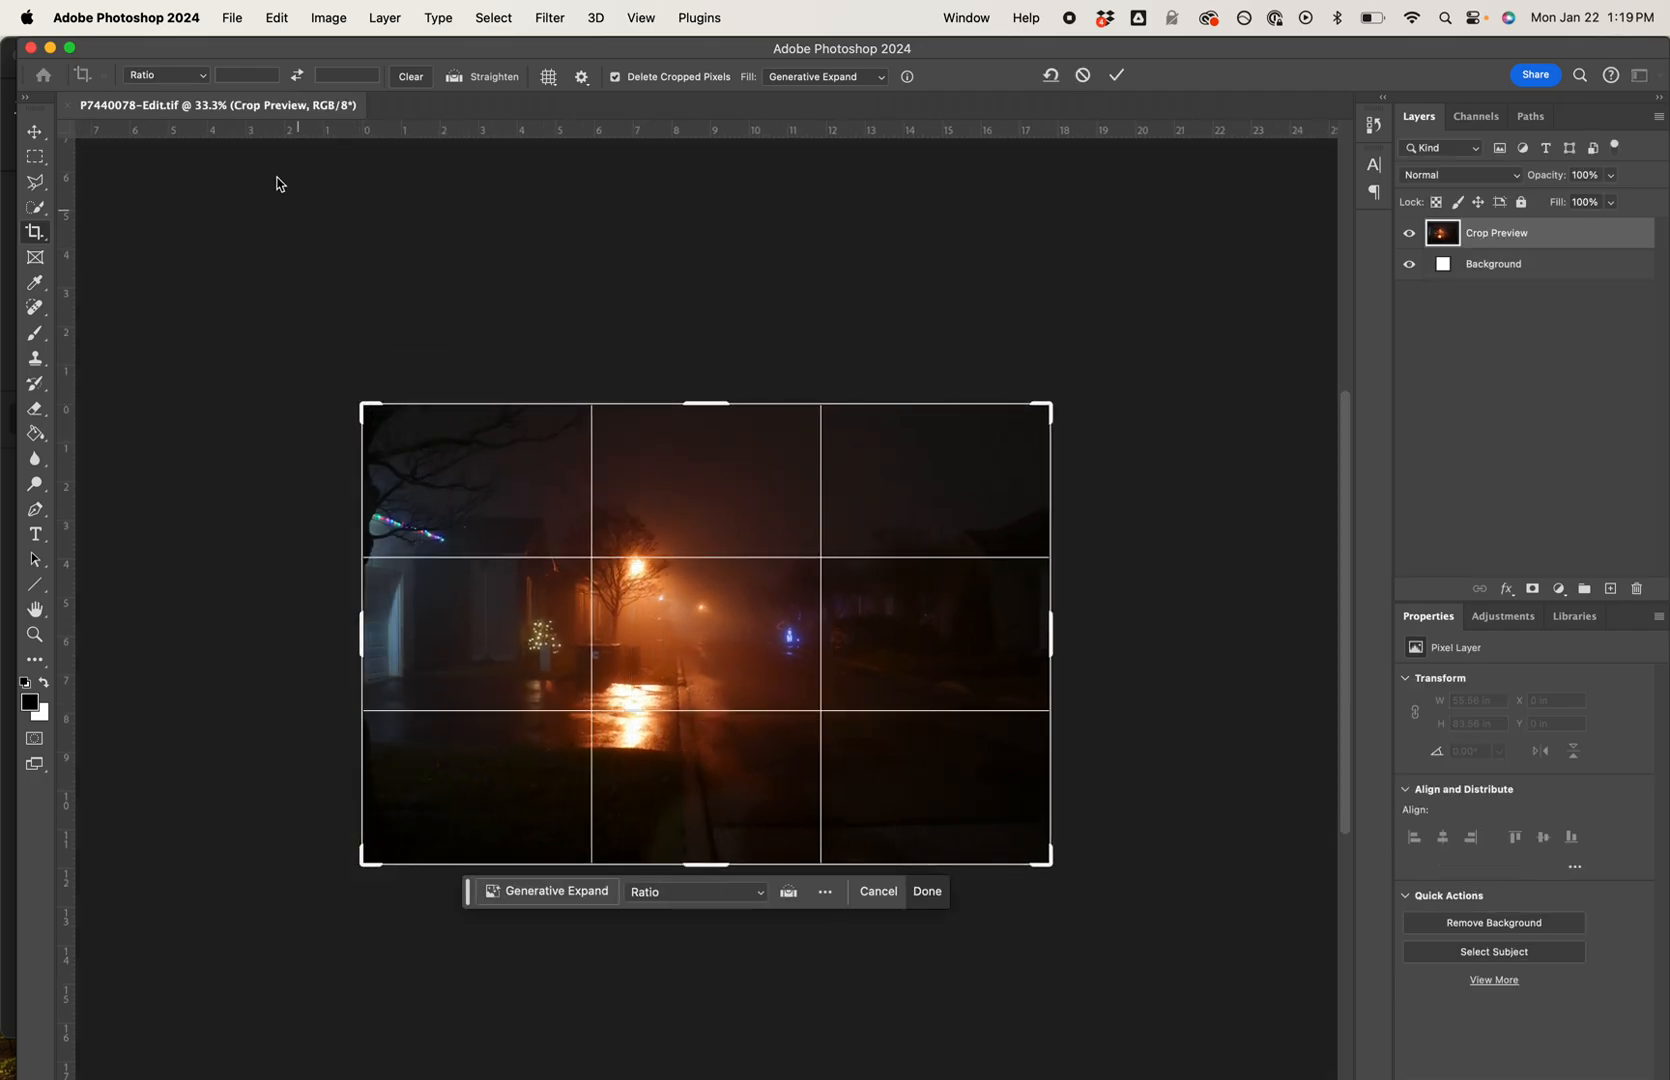
click(201, 80)
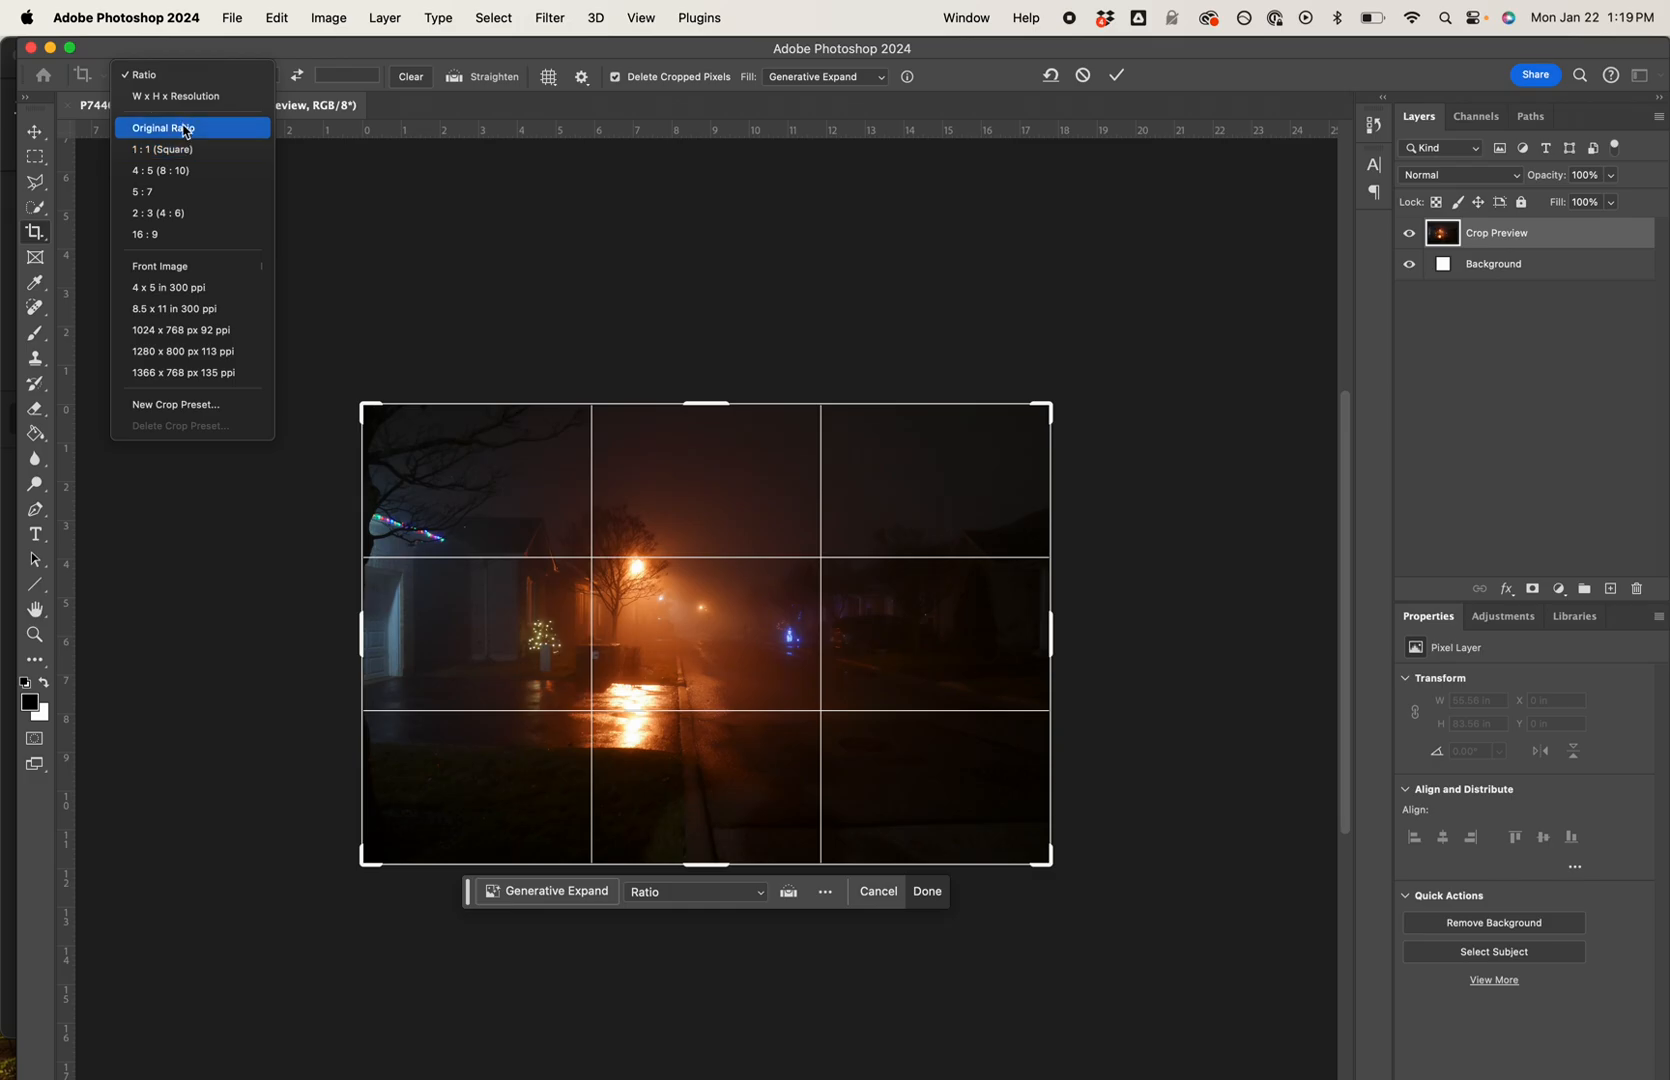
click(186, 74)
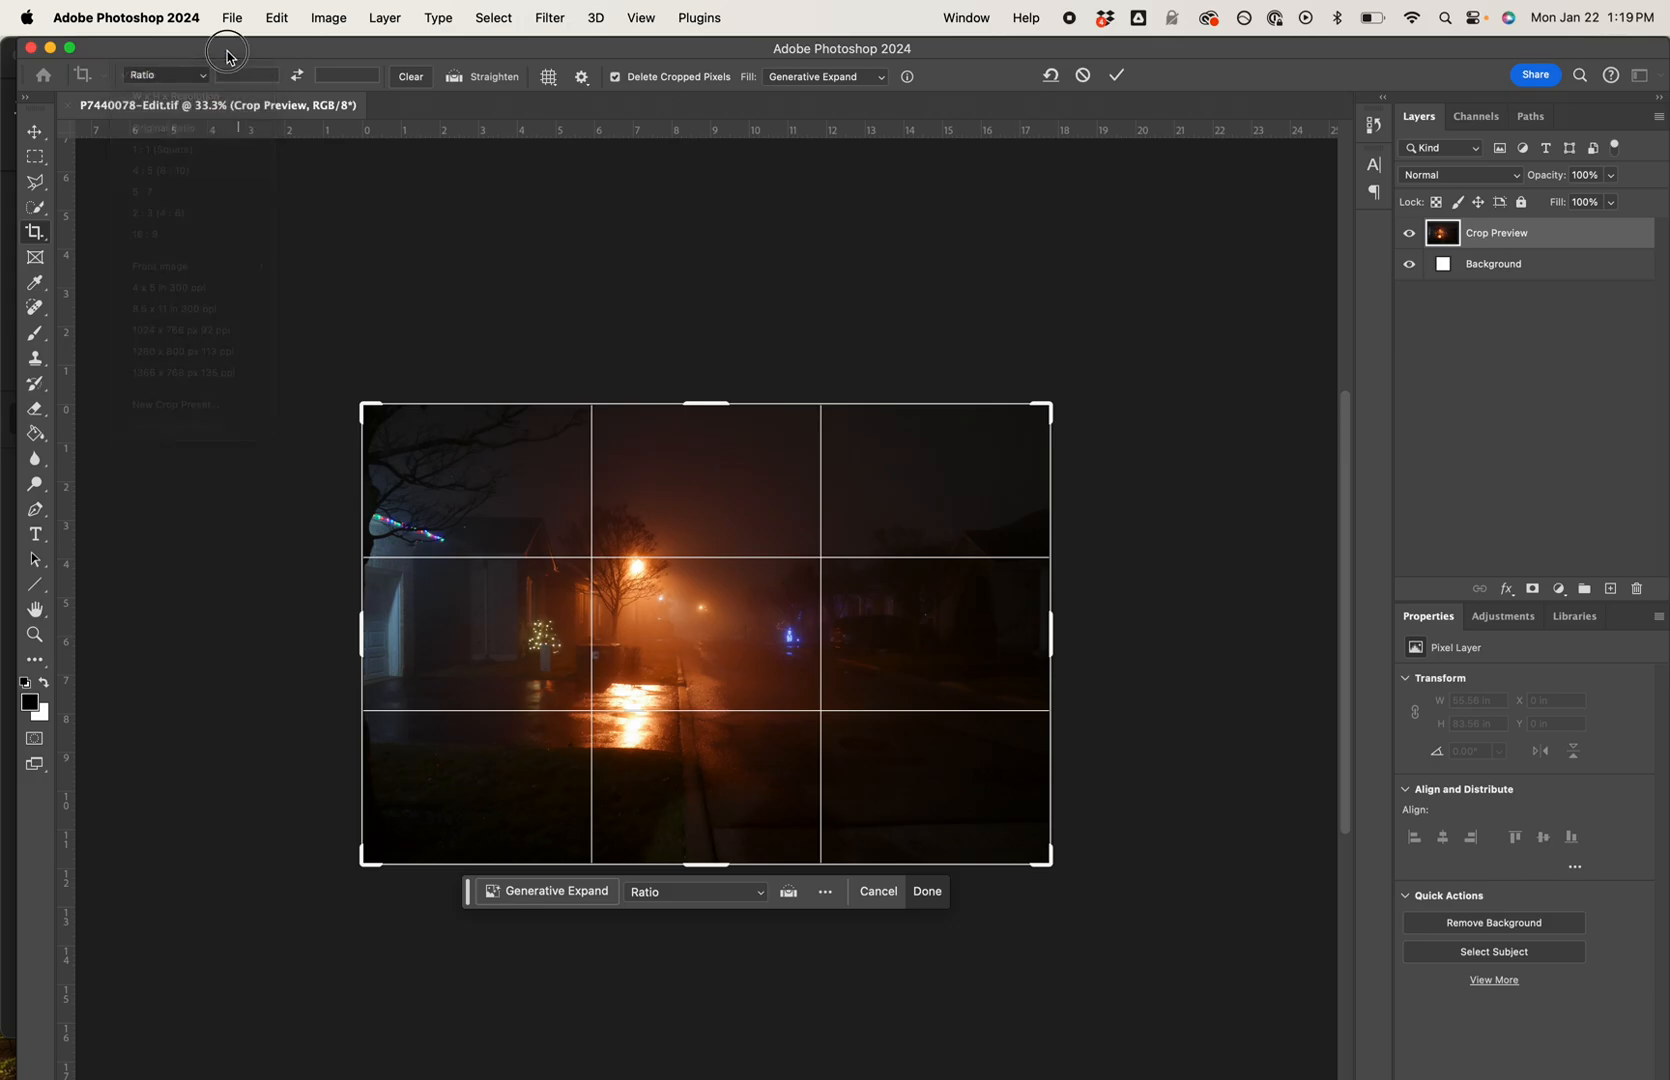
click(190, 78)
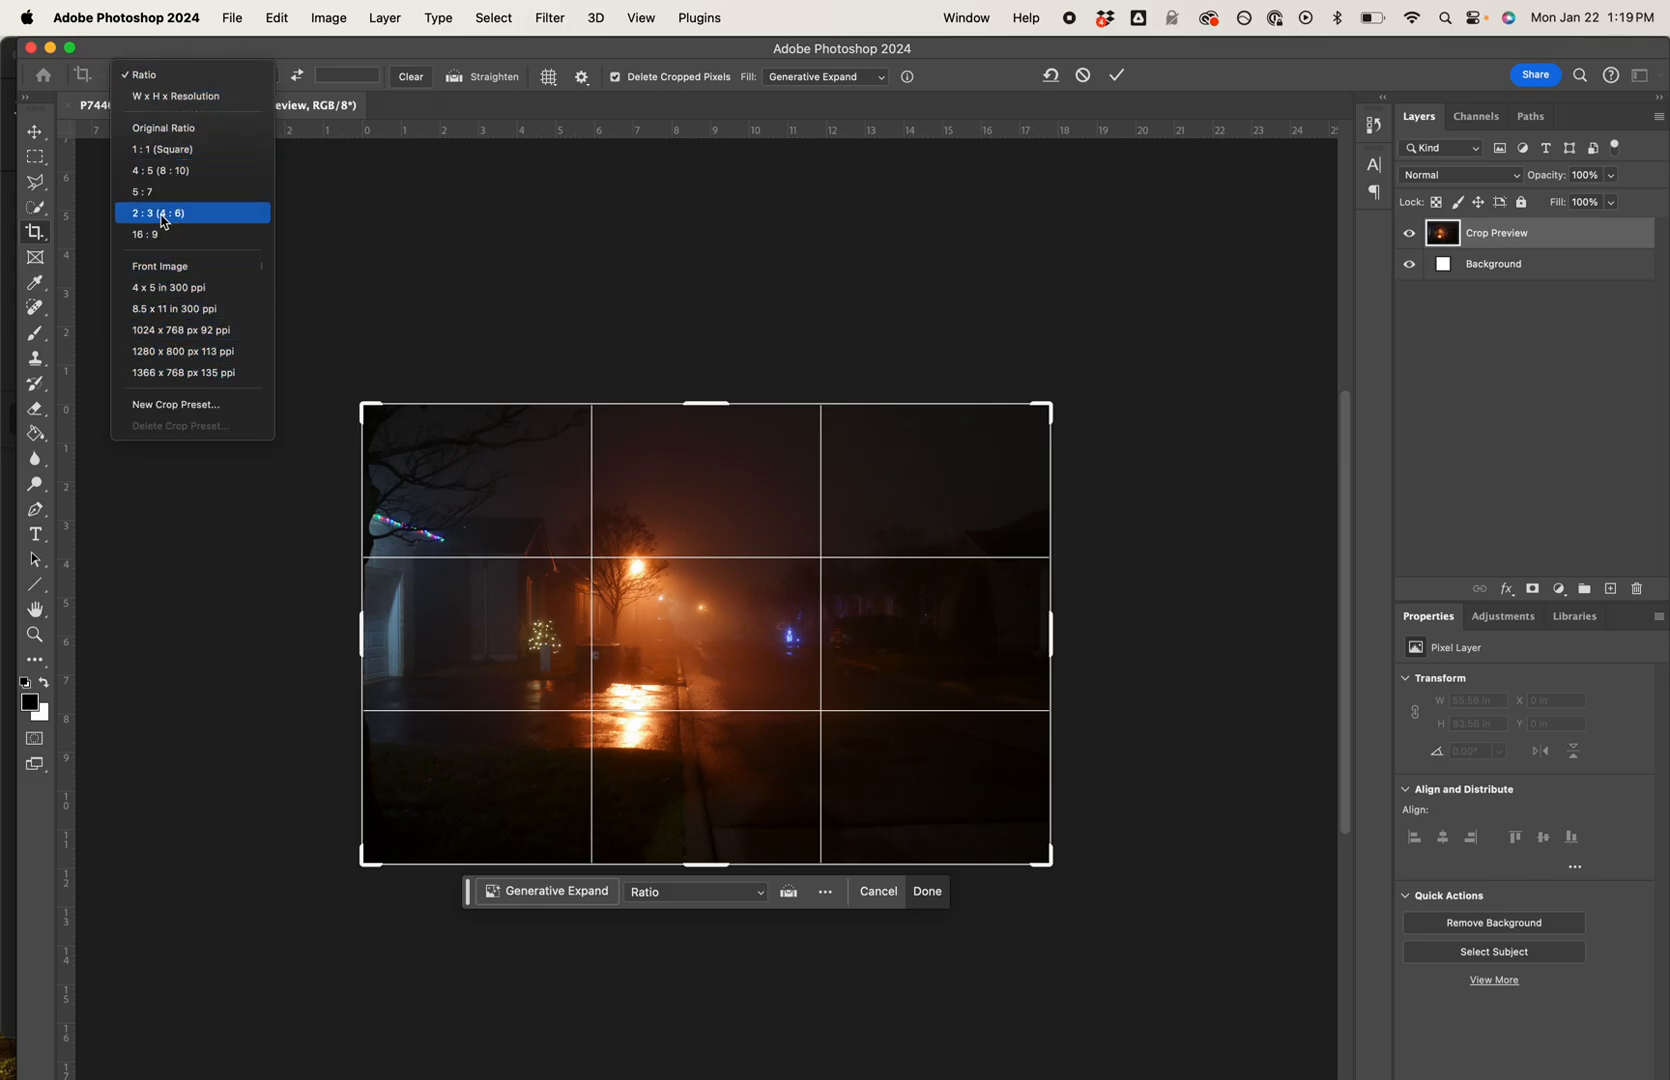
click(267, 46)
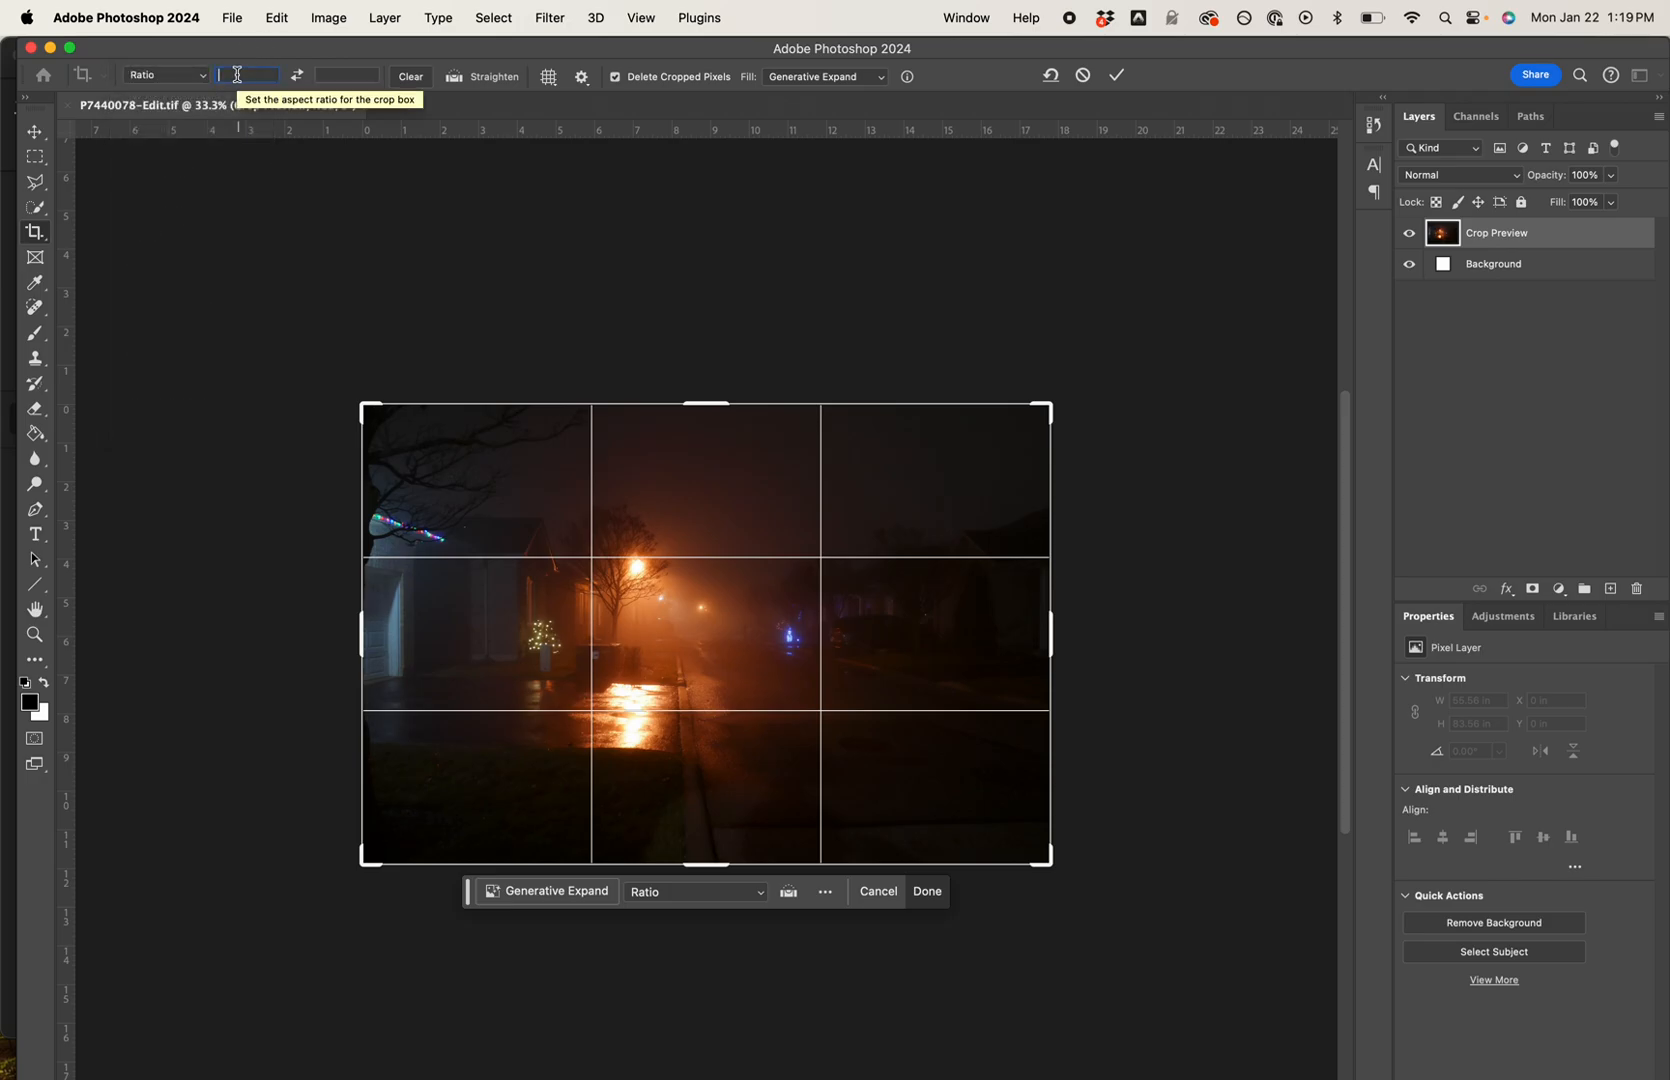
text(3)
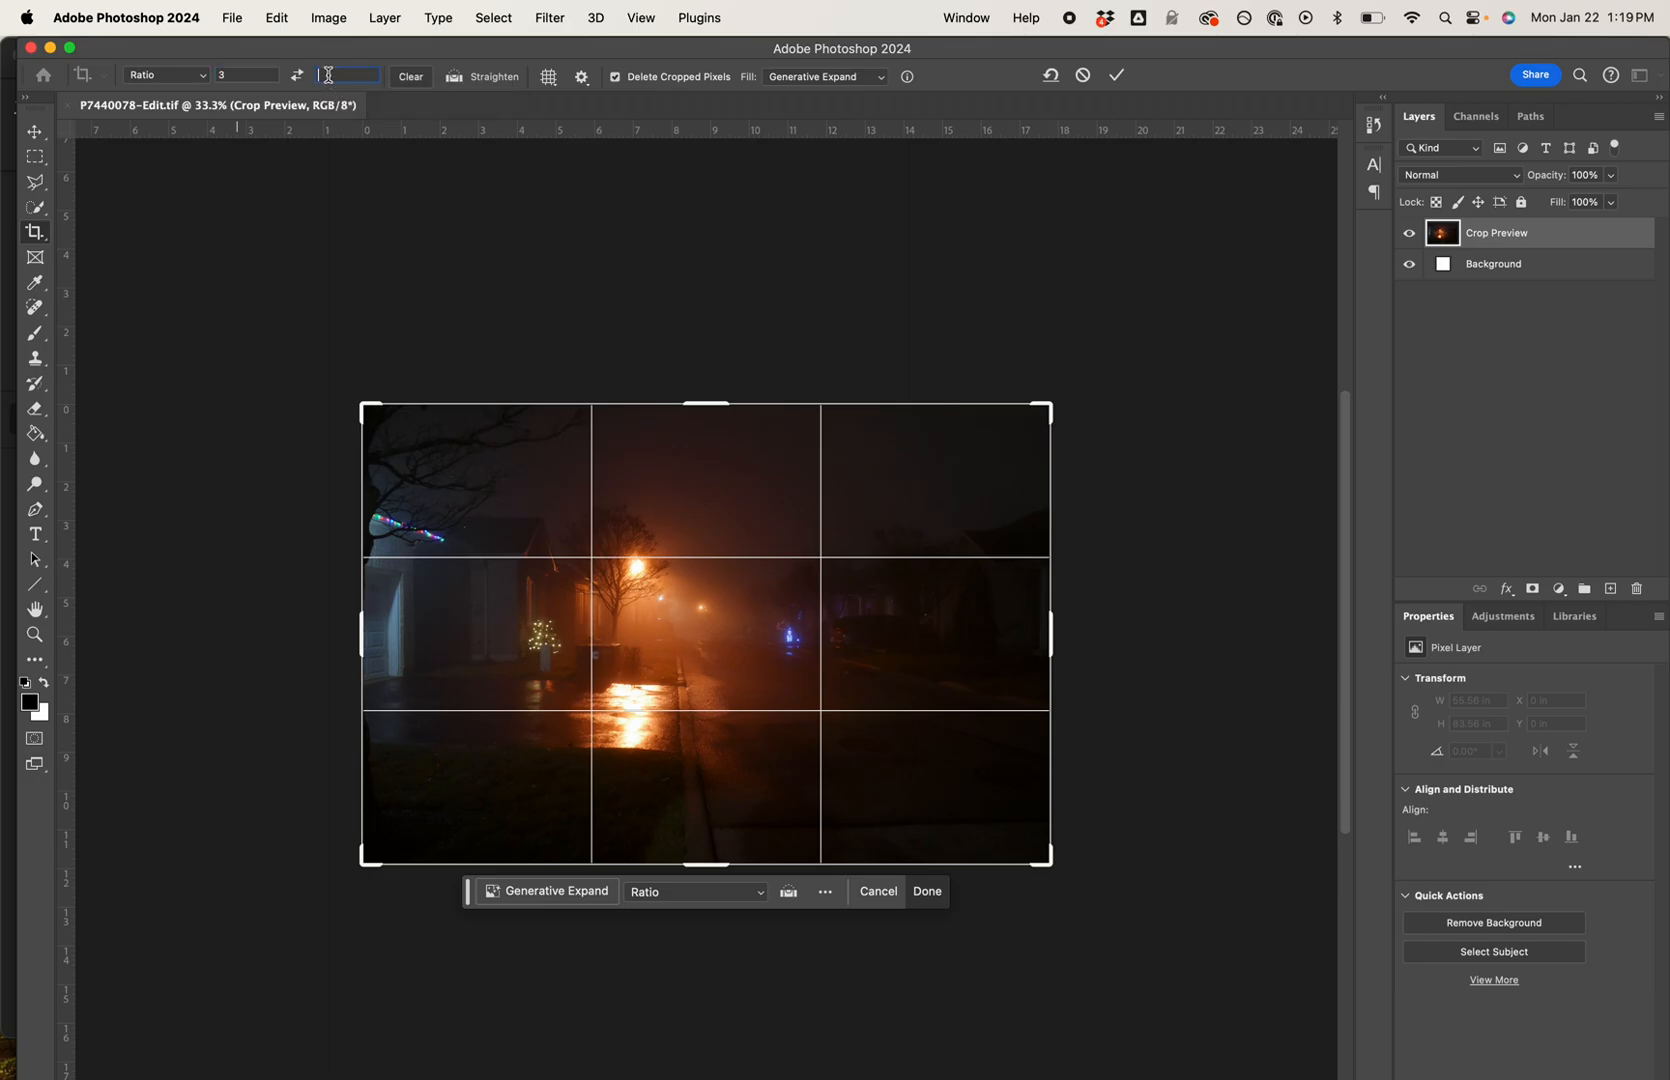
click(253, 74)
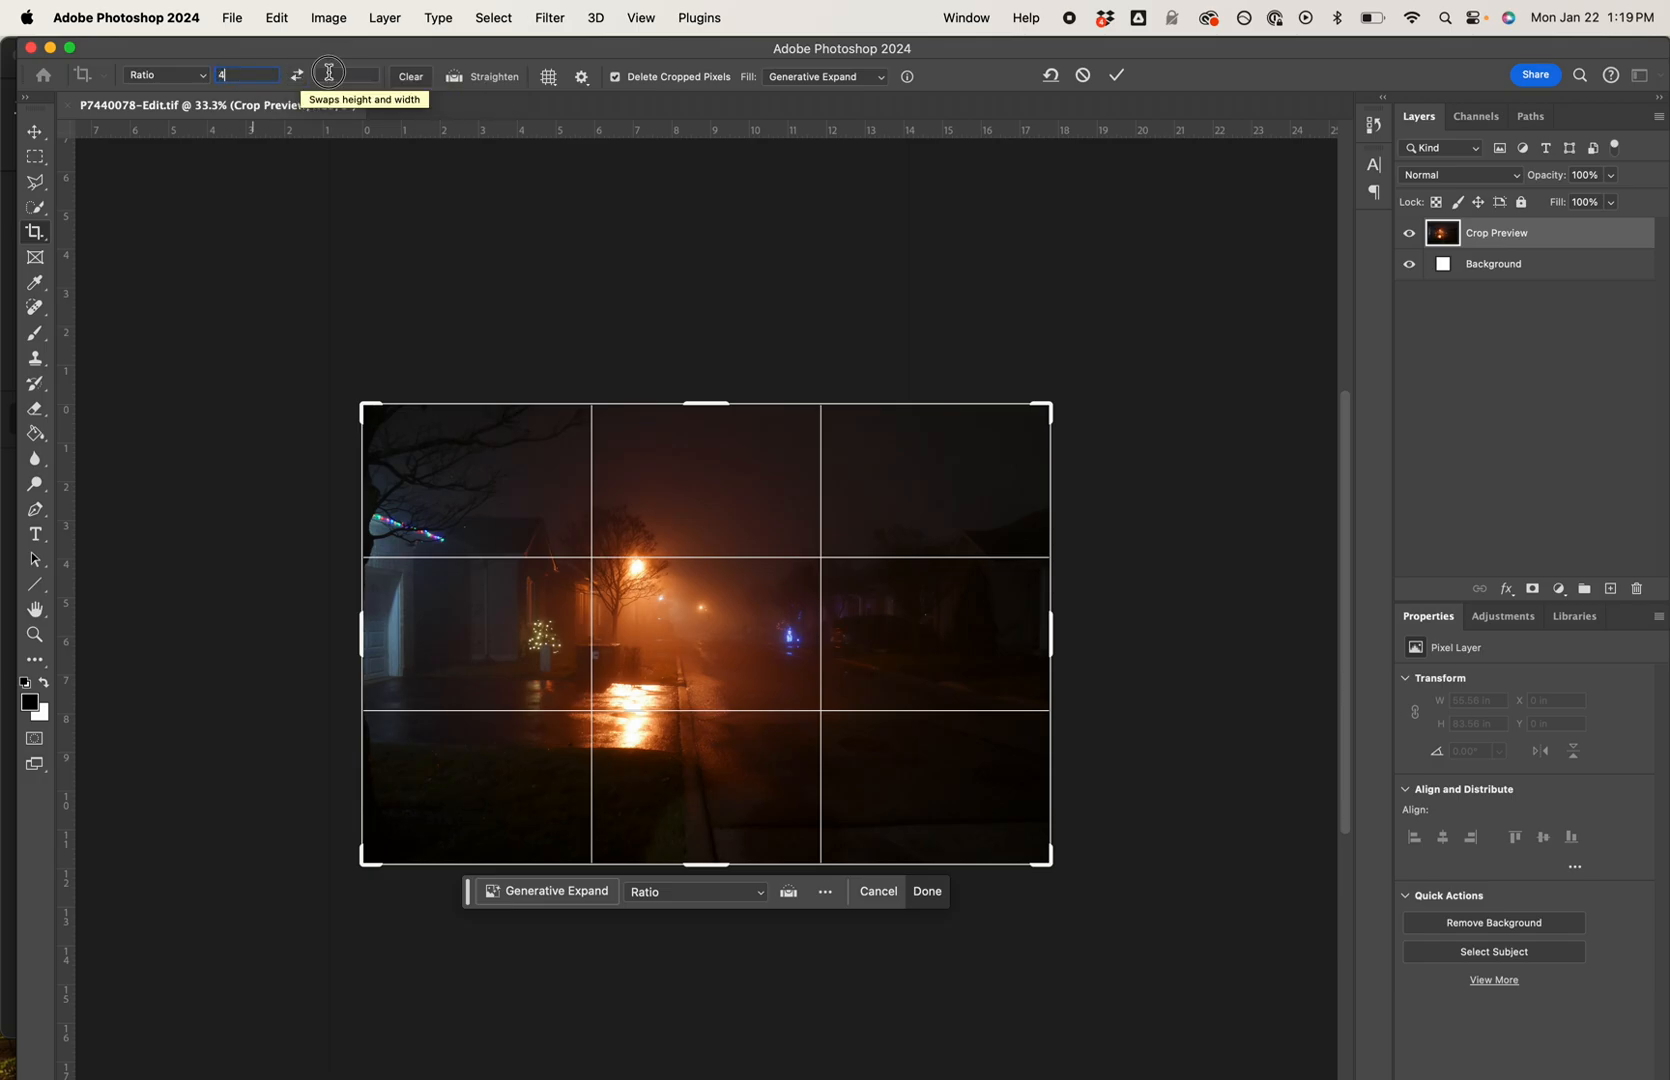
click(330, 75)
text(3)
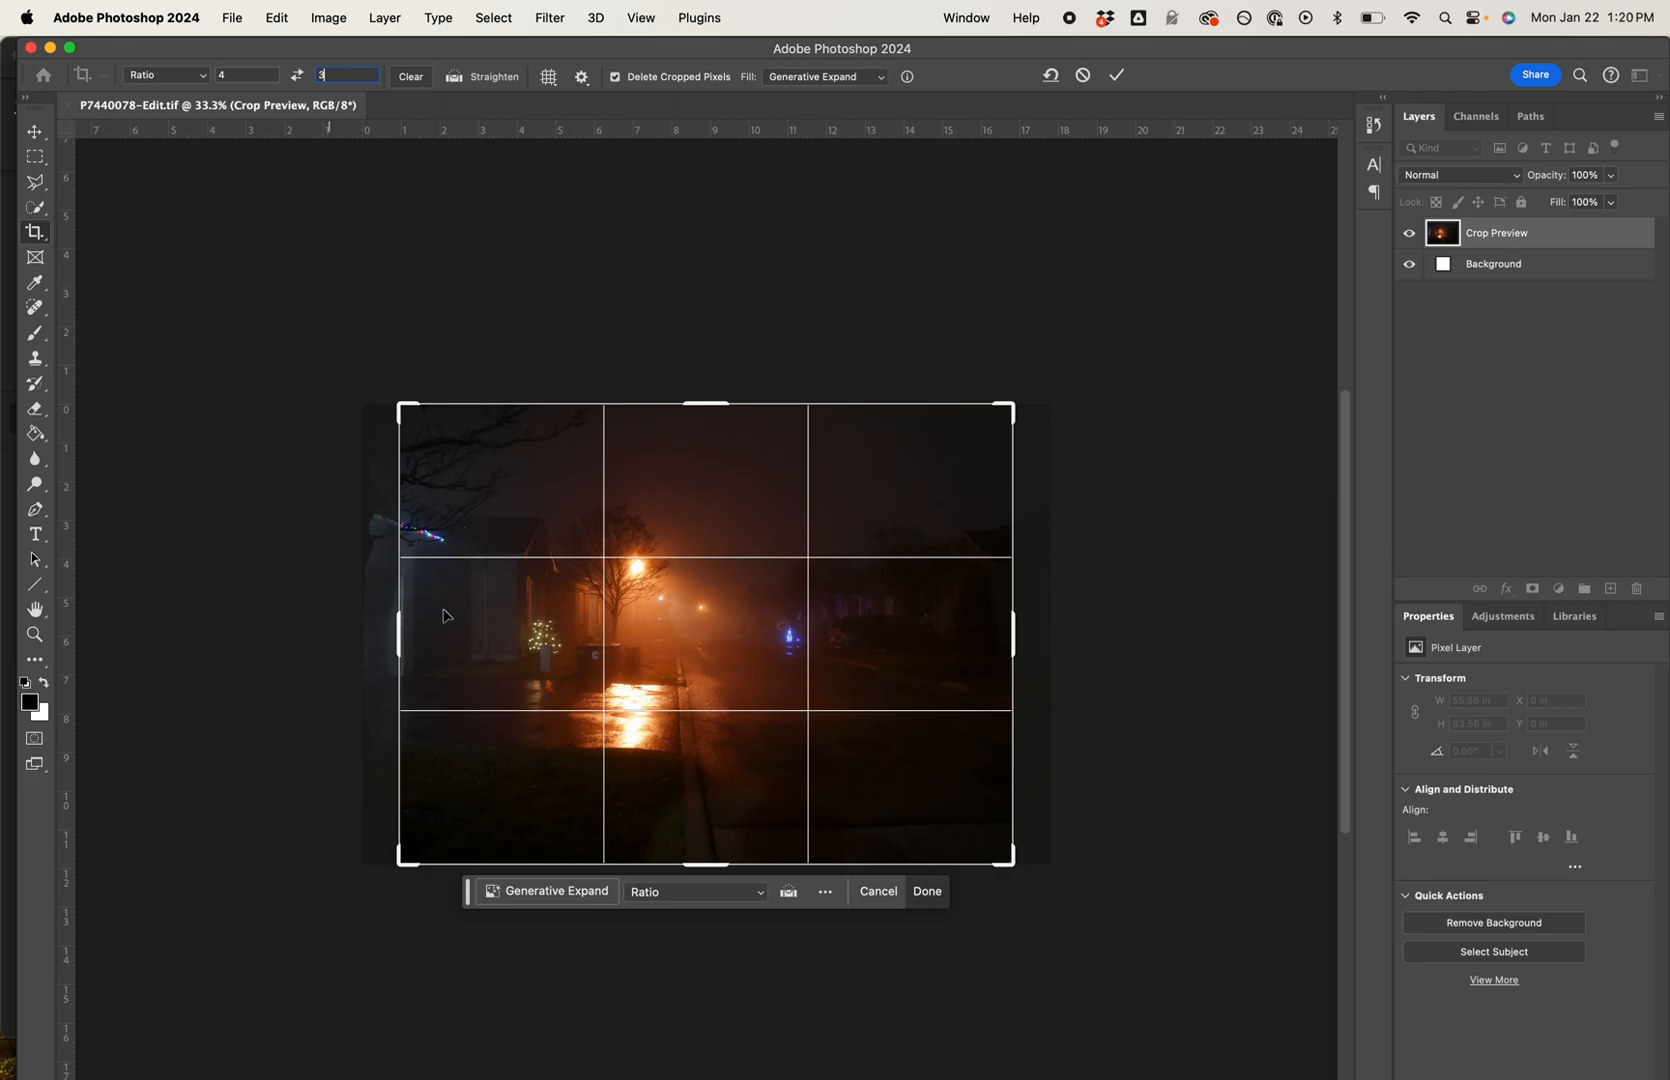
mouse_move(540, 628)
mouse_down()
mouse_move(526, 630)
mouse_move(620, 632)
mouse_move(503, 628)
mouse_move(580, 628)
mouse_move(507, 630)
mouse_move(549, 626)
mouse_up()
key(Return)
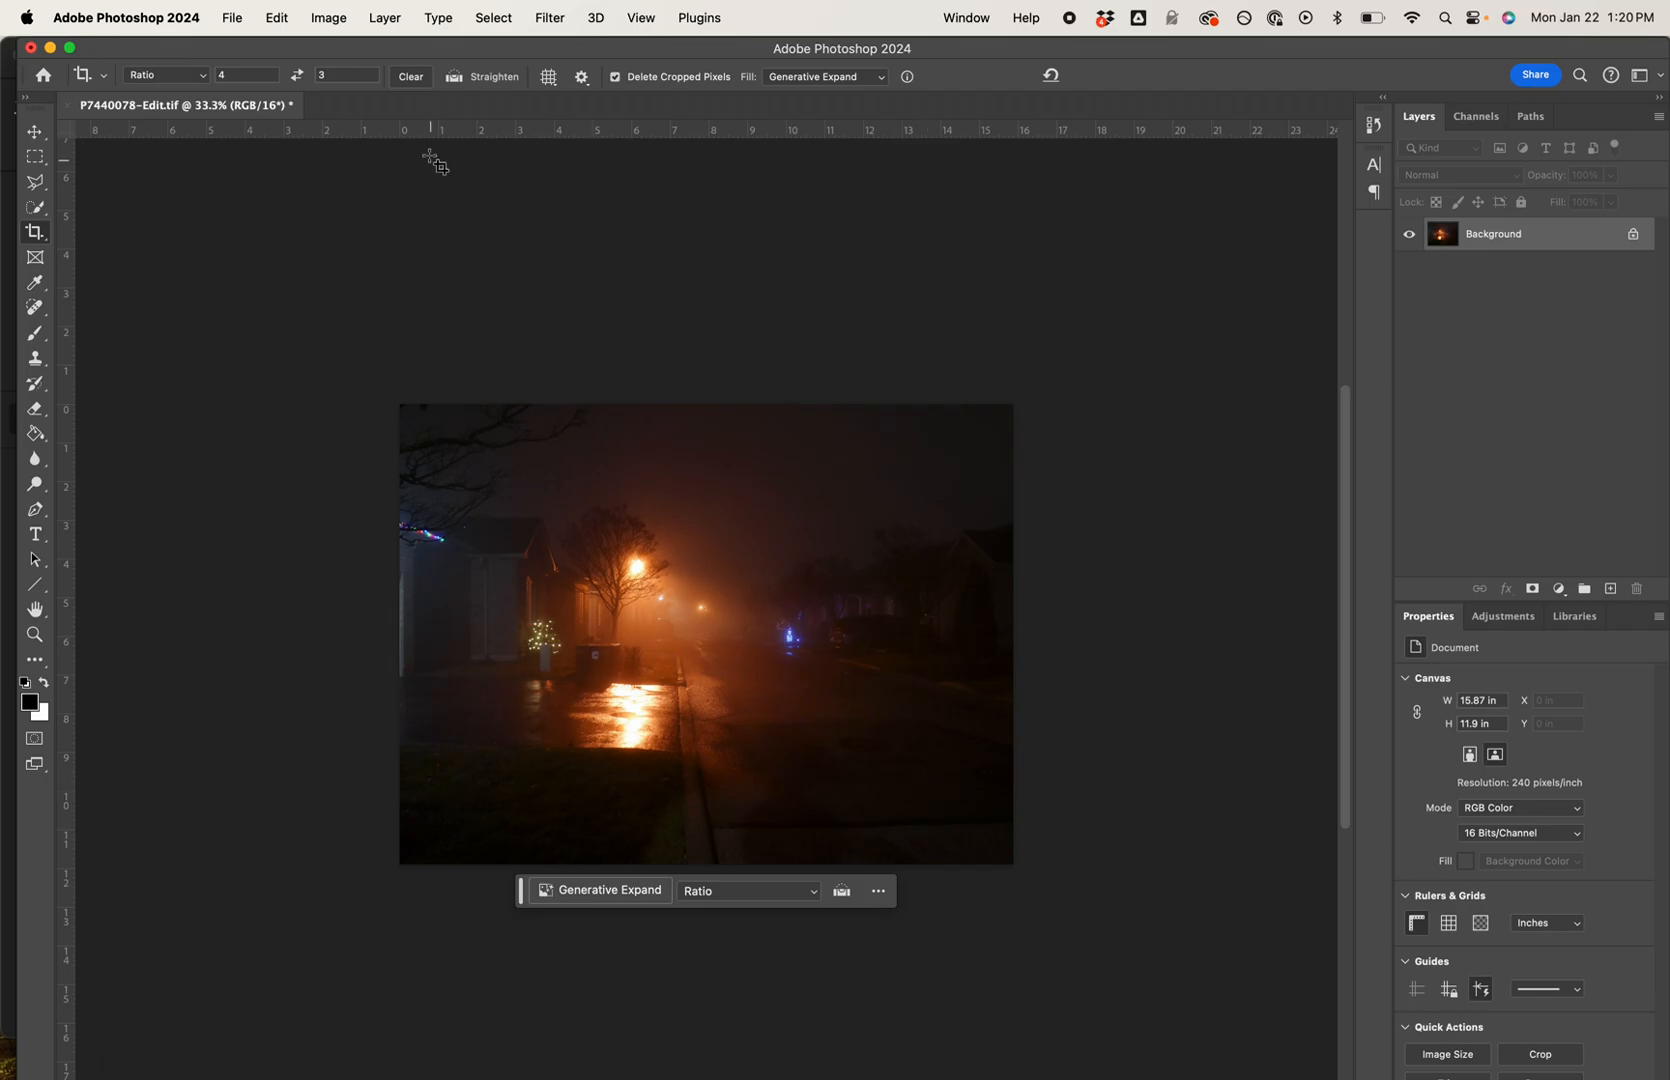
Start saving a copy of the cropped photo in JPEG format, with the Downloads folder as destination
click(228, 18)
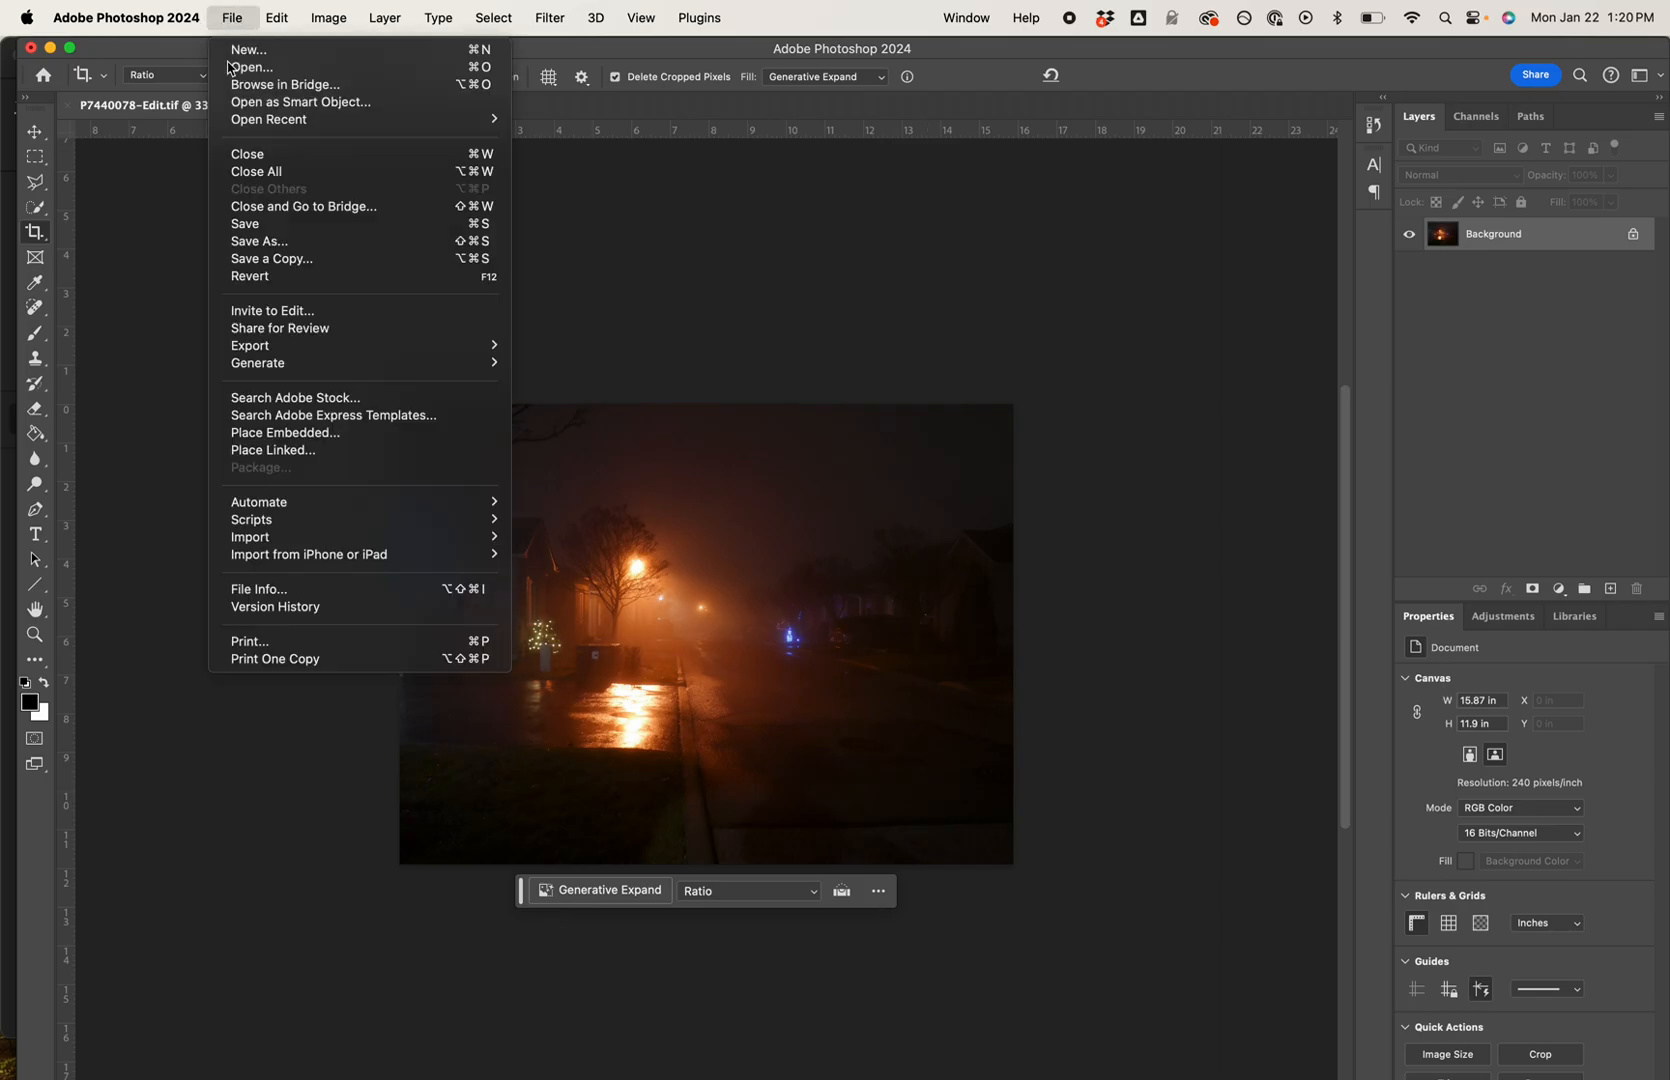
click(272, 262)
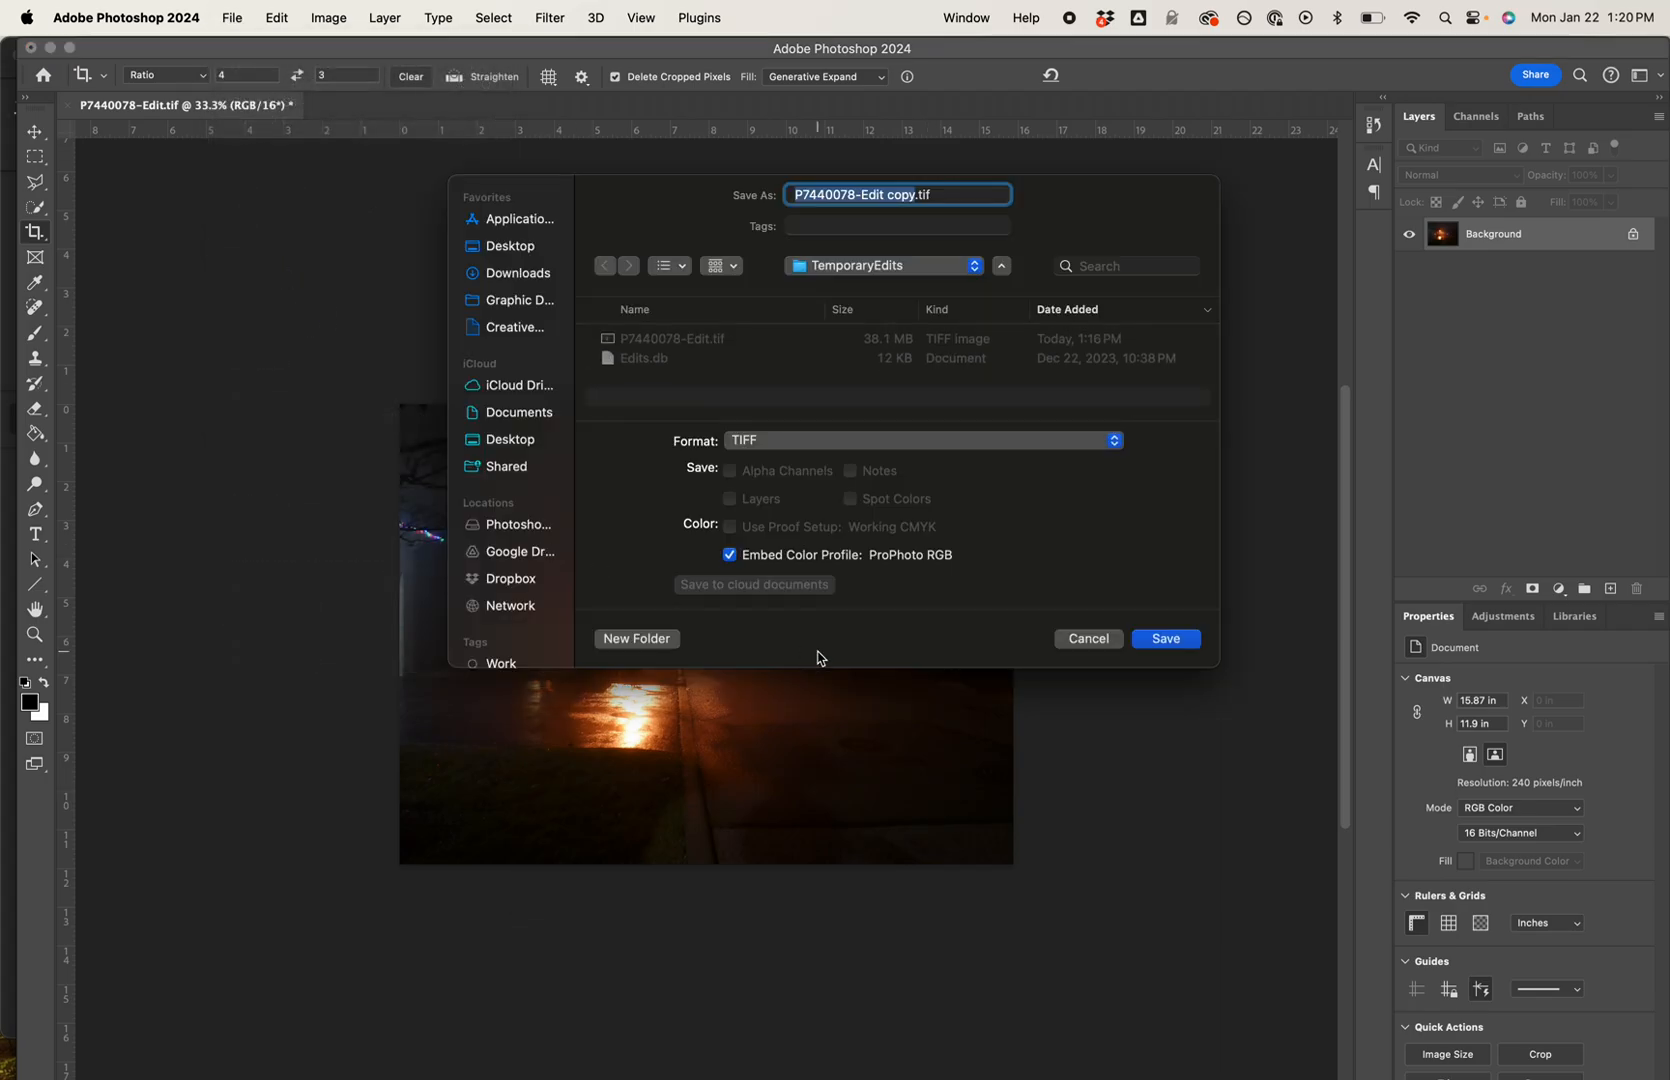
click(795, 443)
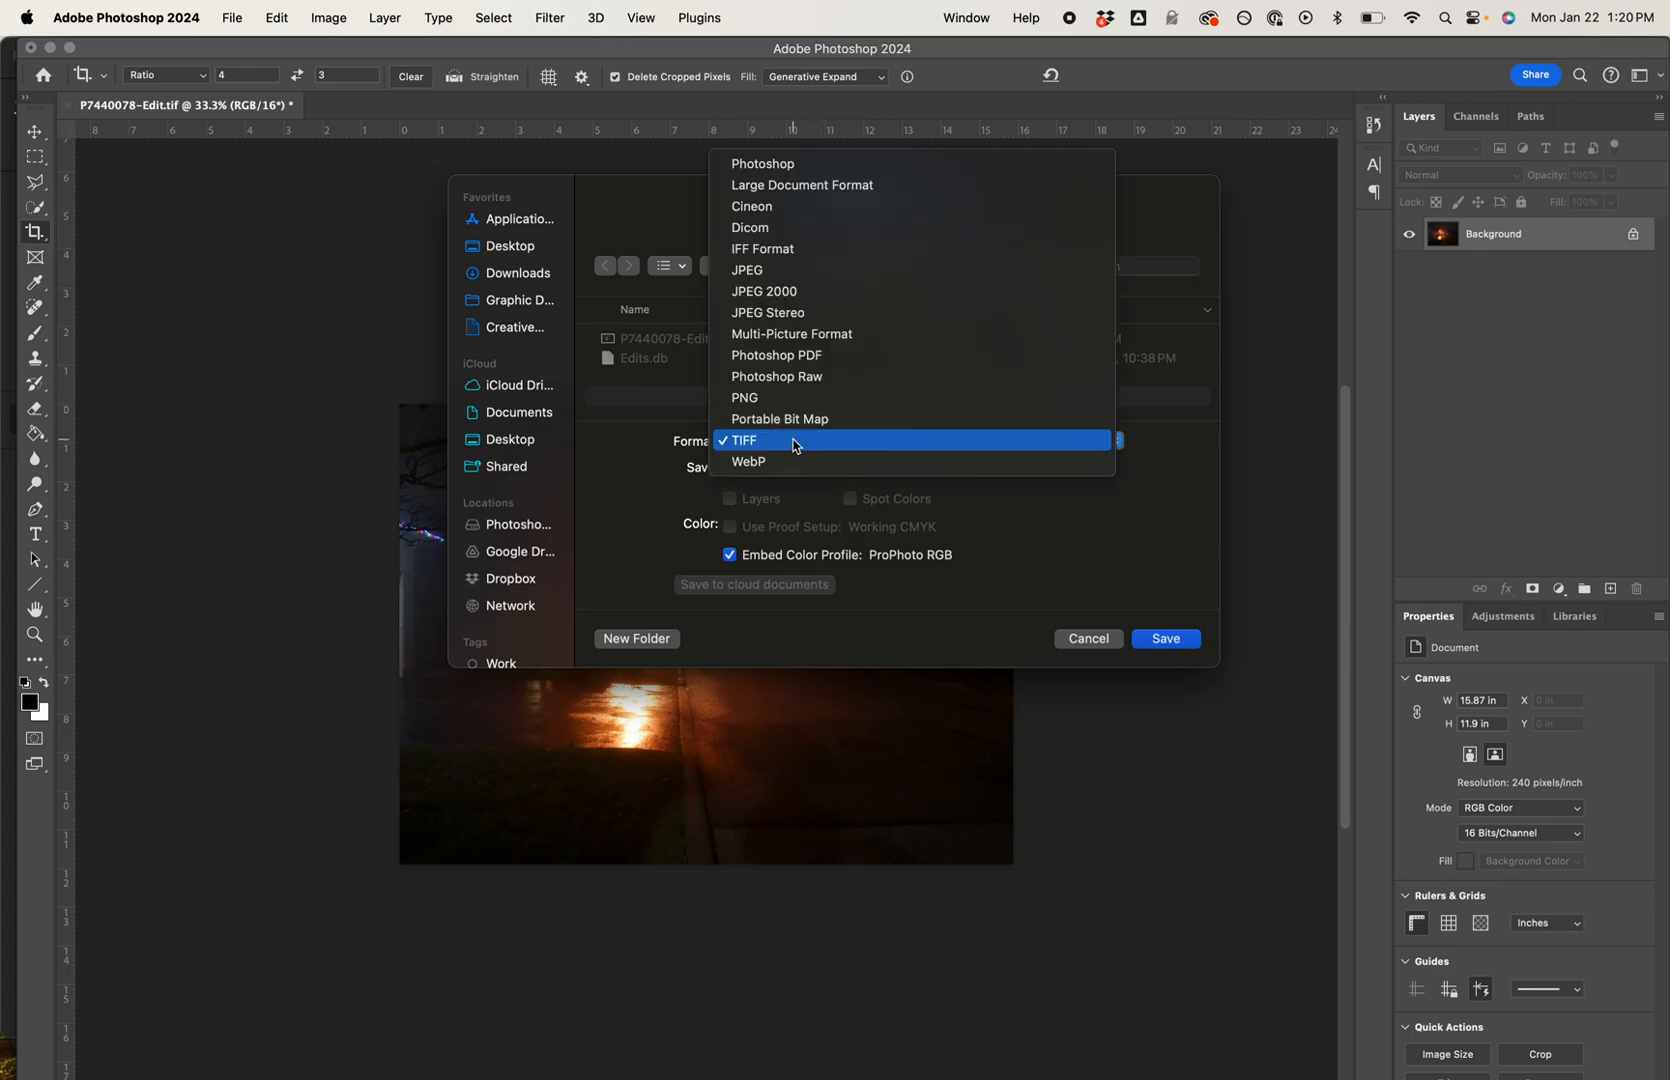
click(790, 268)
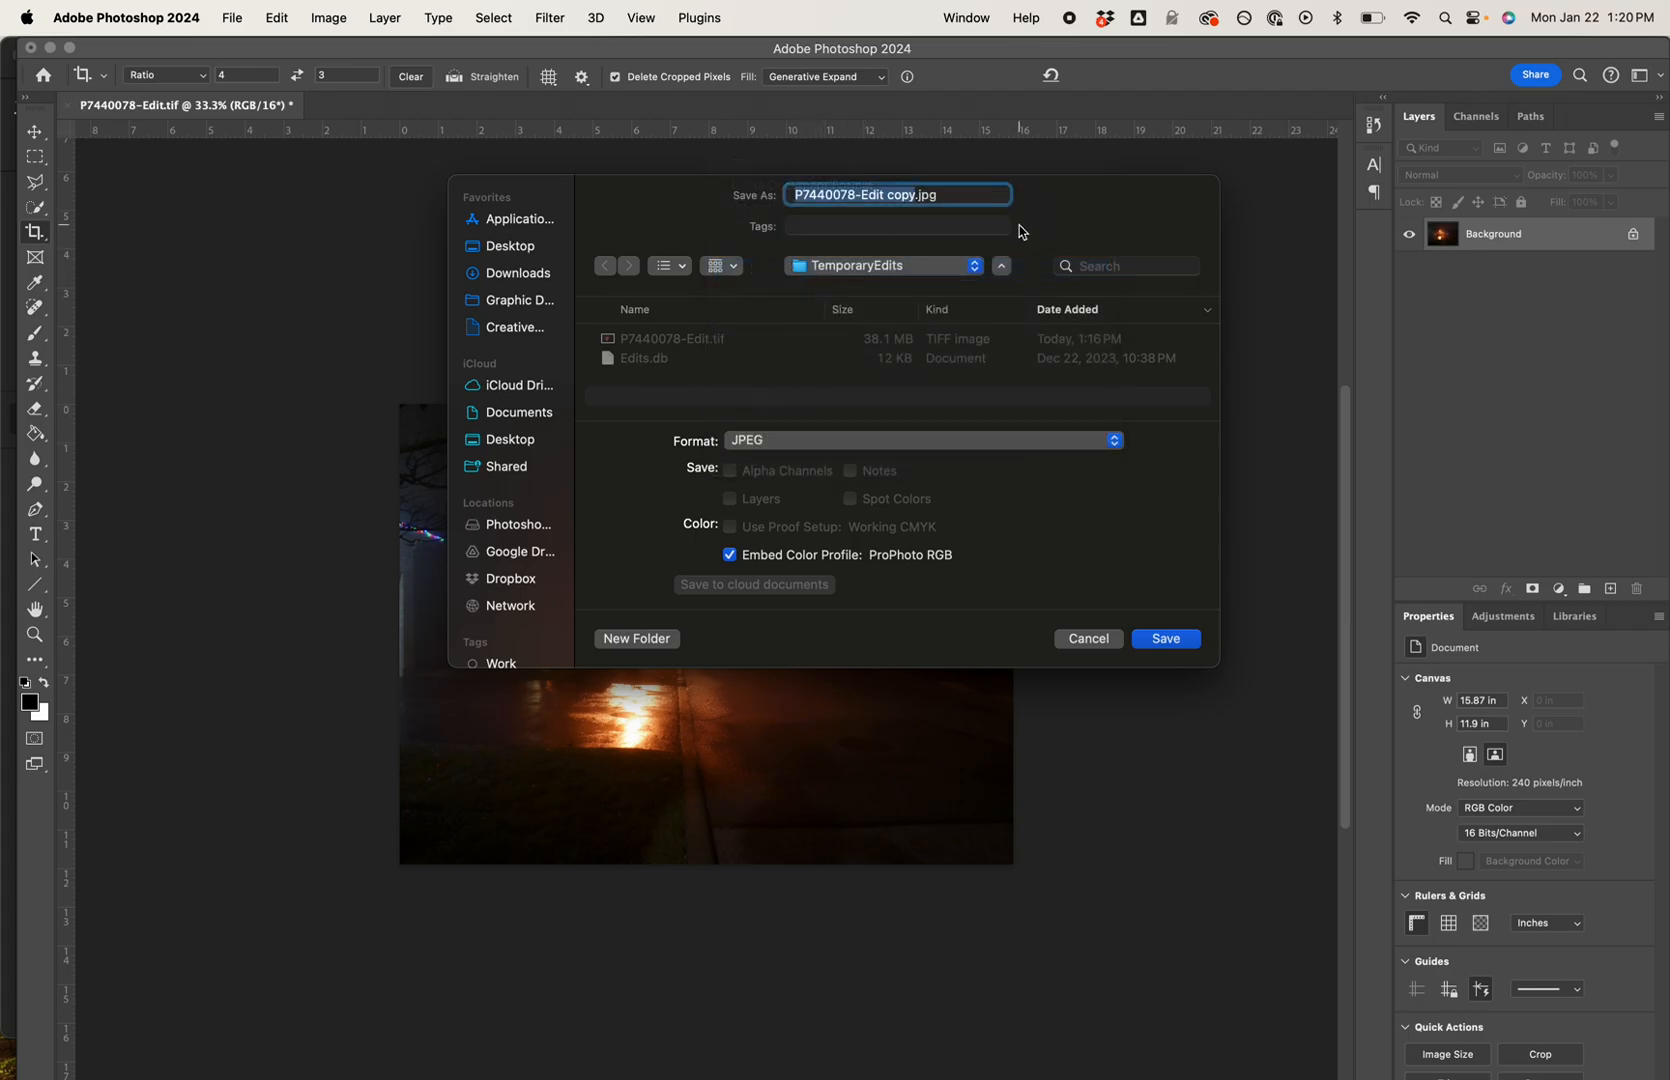
click(518, 276)
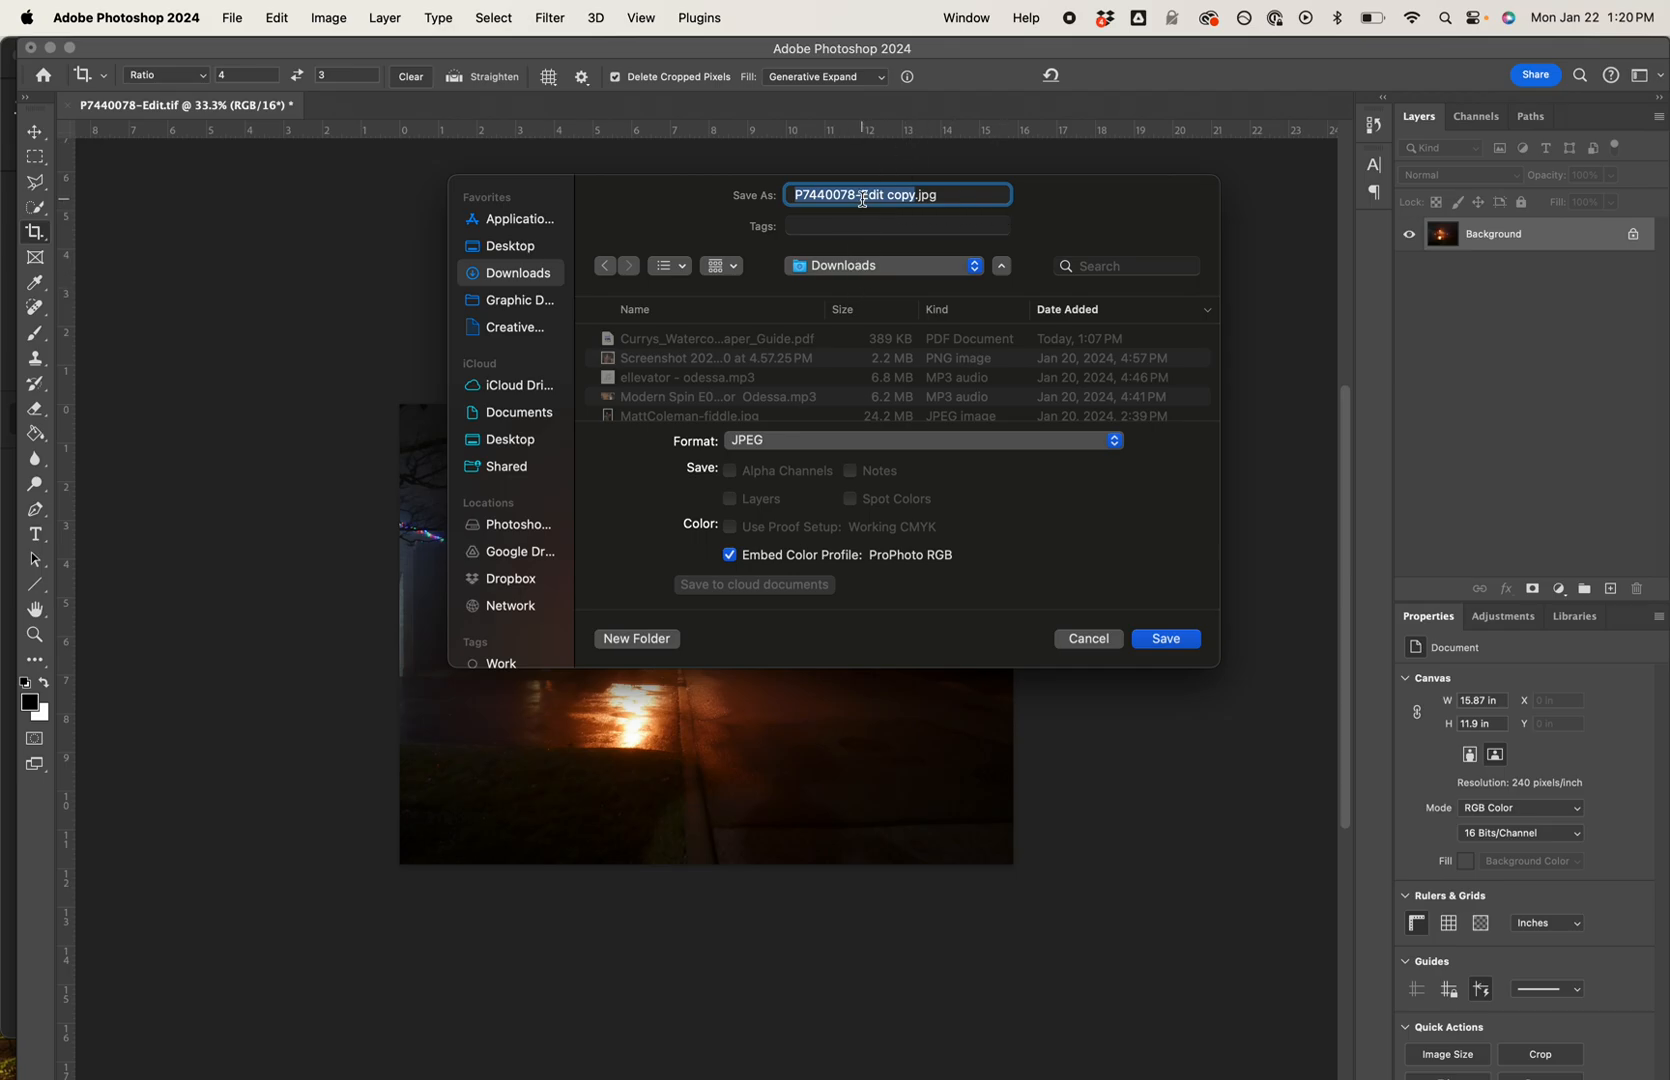
Name the JPEG copy with the photographer's last name followed by "_fpt1" and save it at maximum quality 12
text(coleman_)
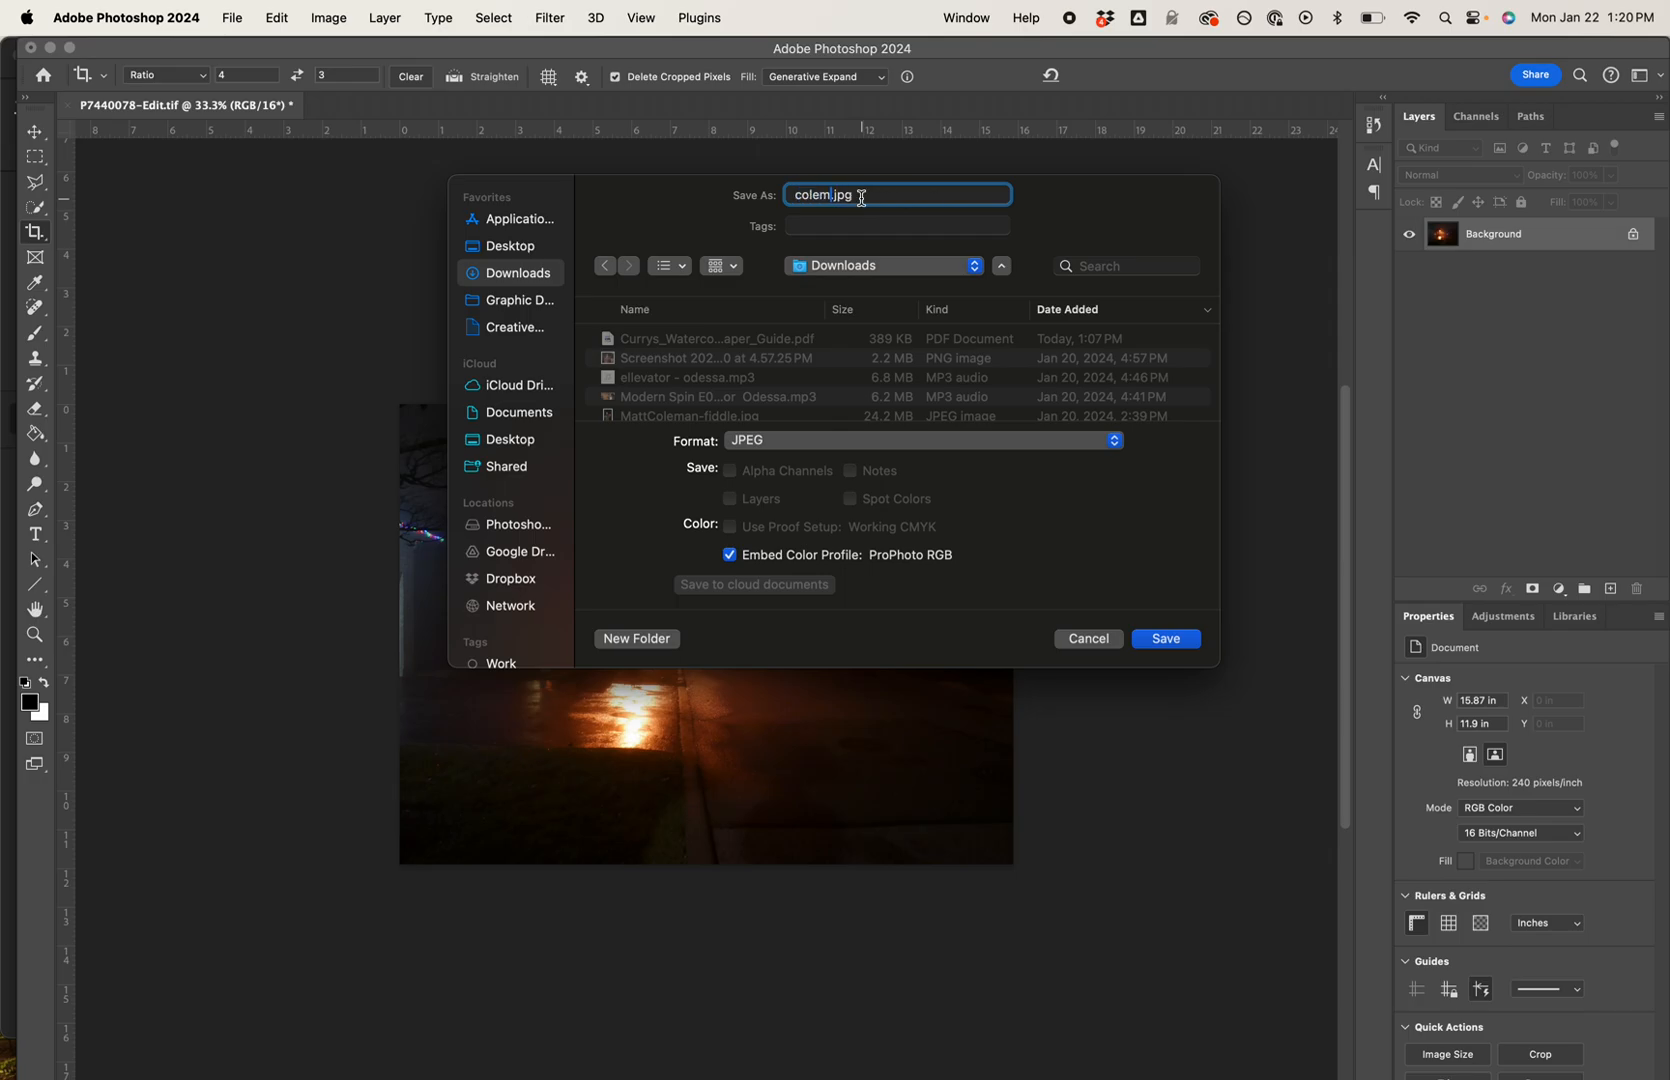
text(fid)
text(pt1)
click(1168, 638)
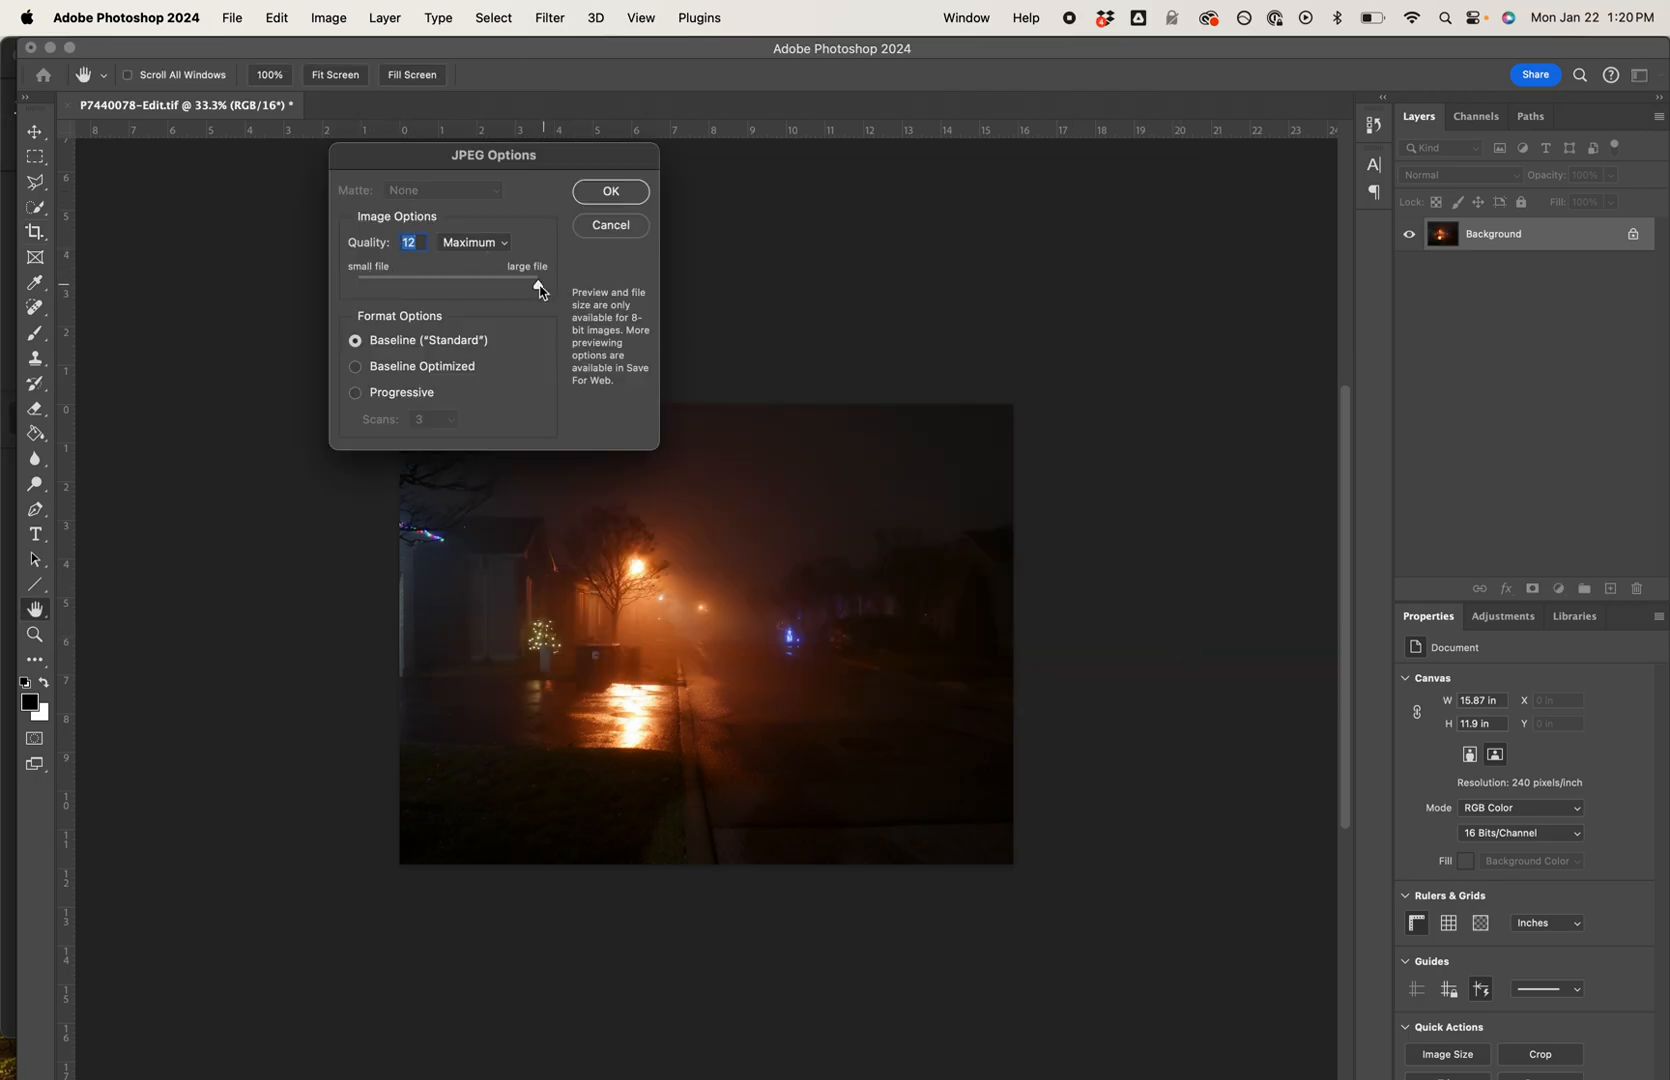
click(610, 191)
key(c)
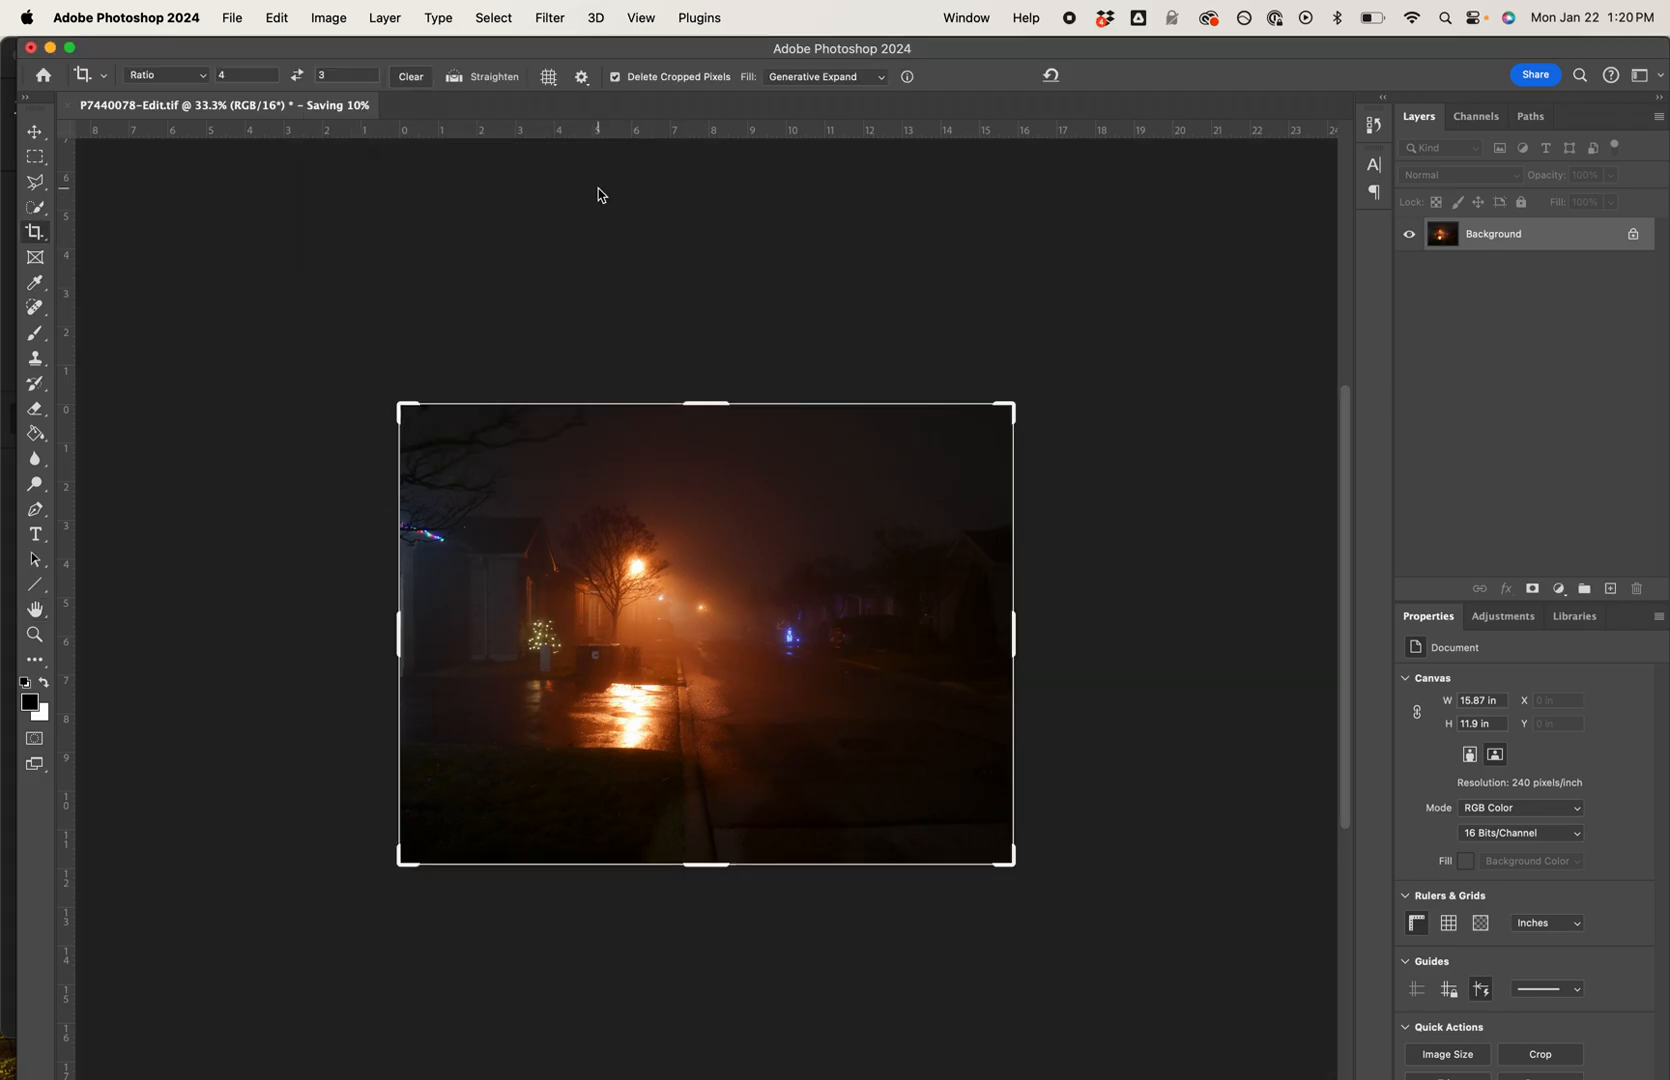
Switch to Lightroom and crop the same street photo to the 4 x 3 aspect ratio
mouse_move(858, 1078)
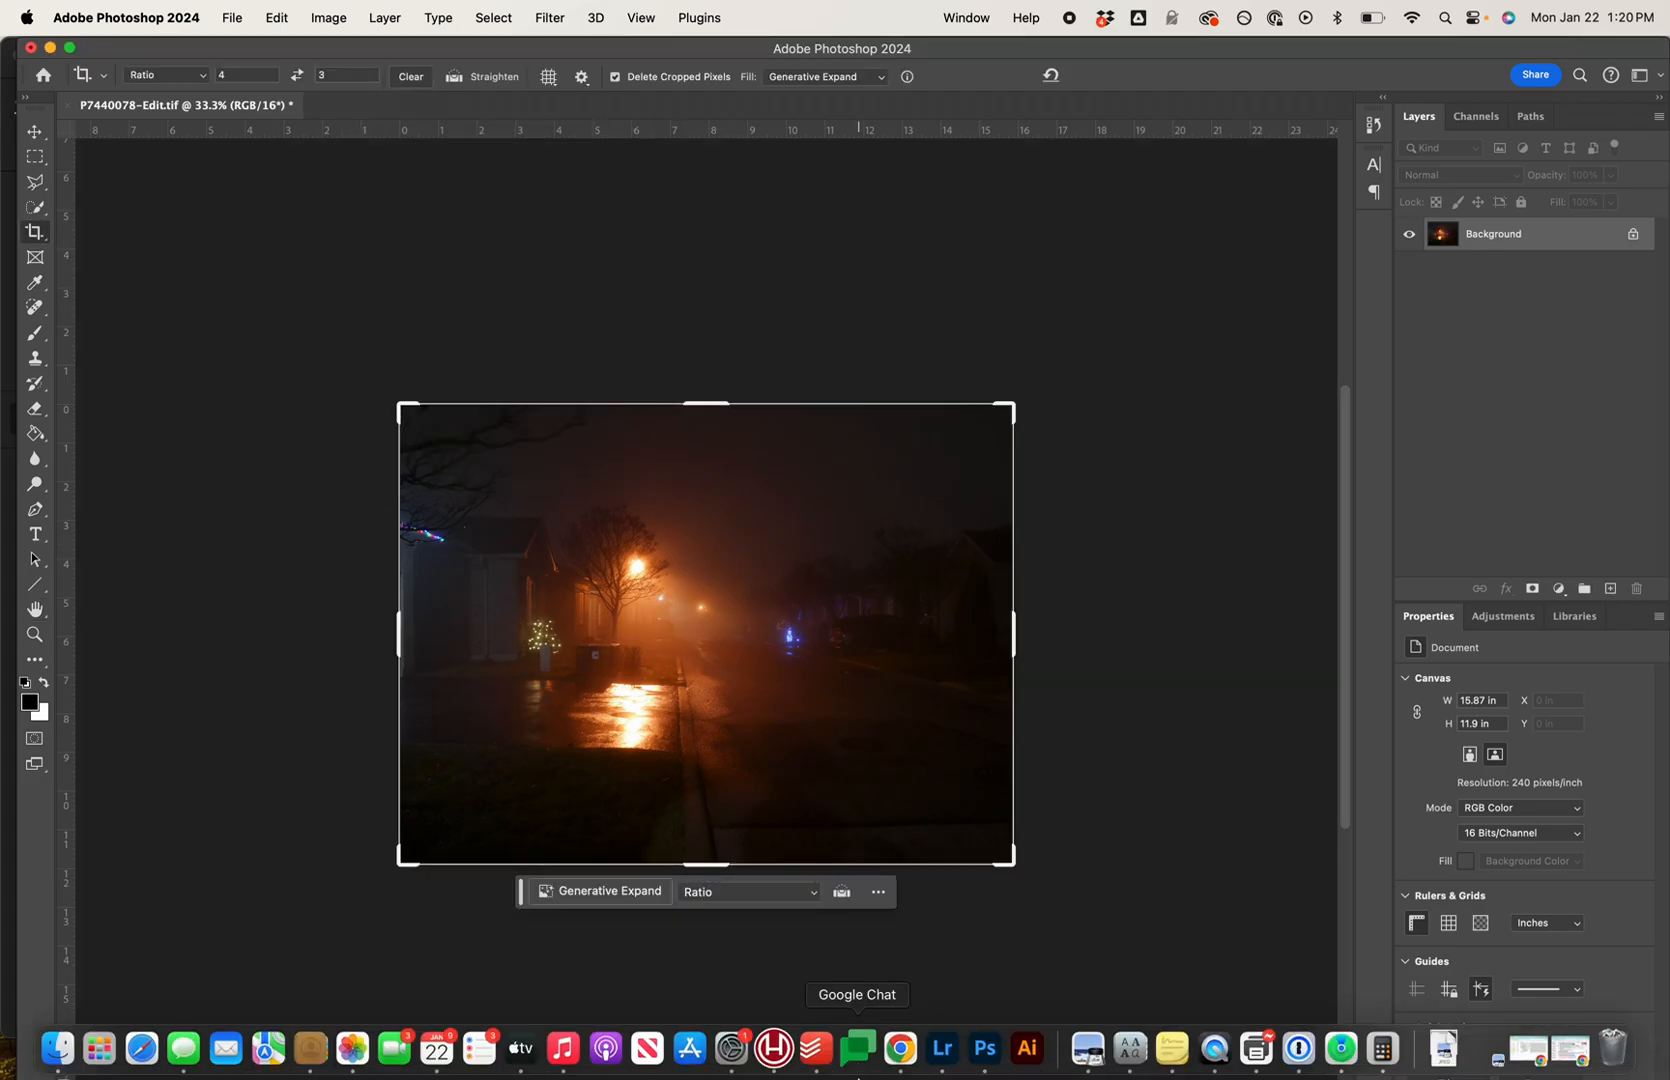
click(946, 1050)
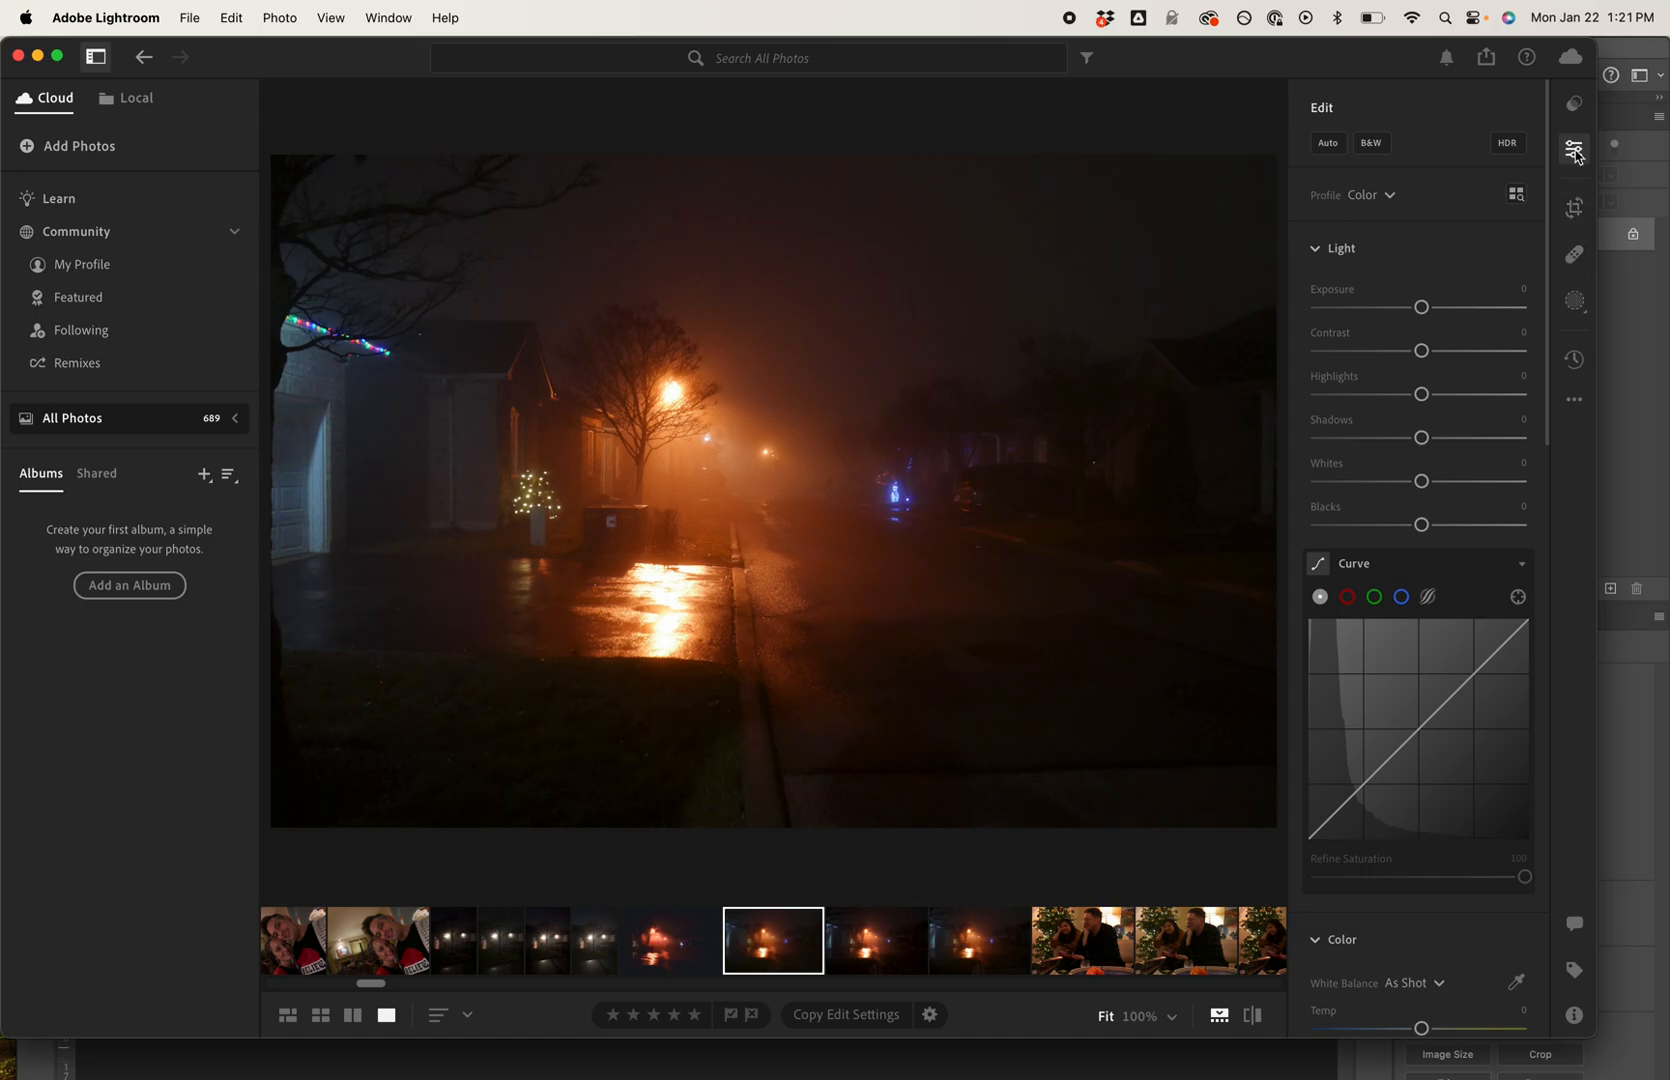
click(1574, 207)
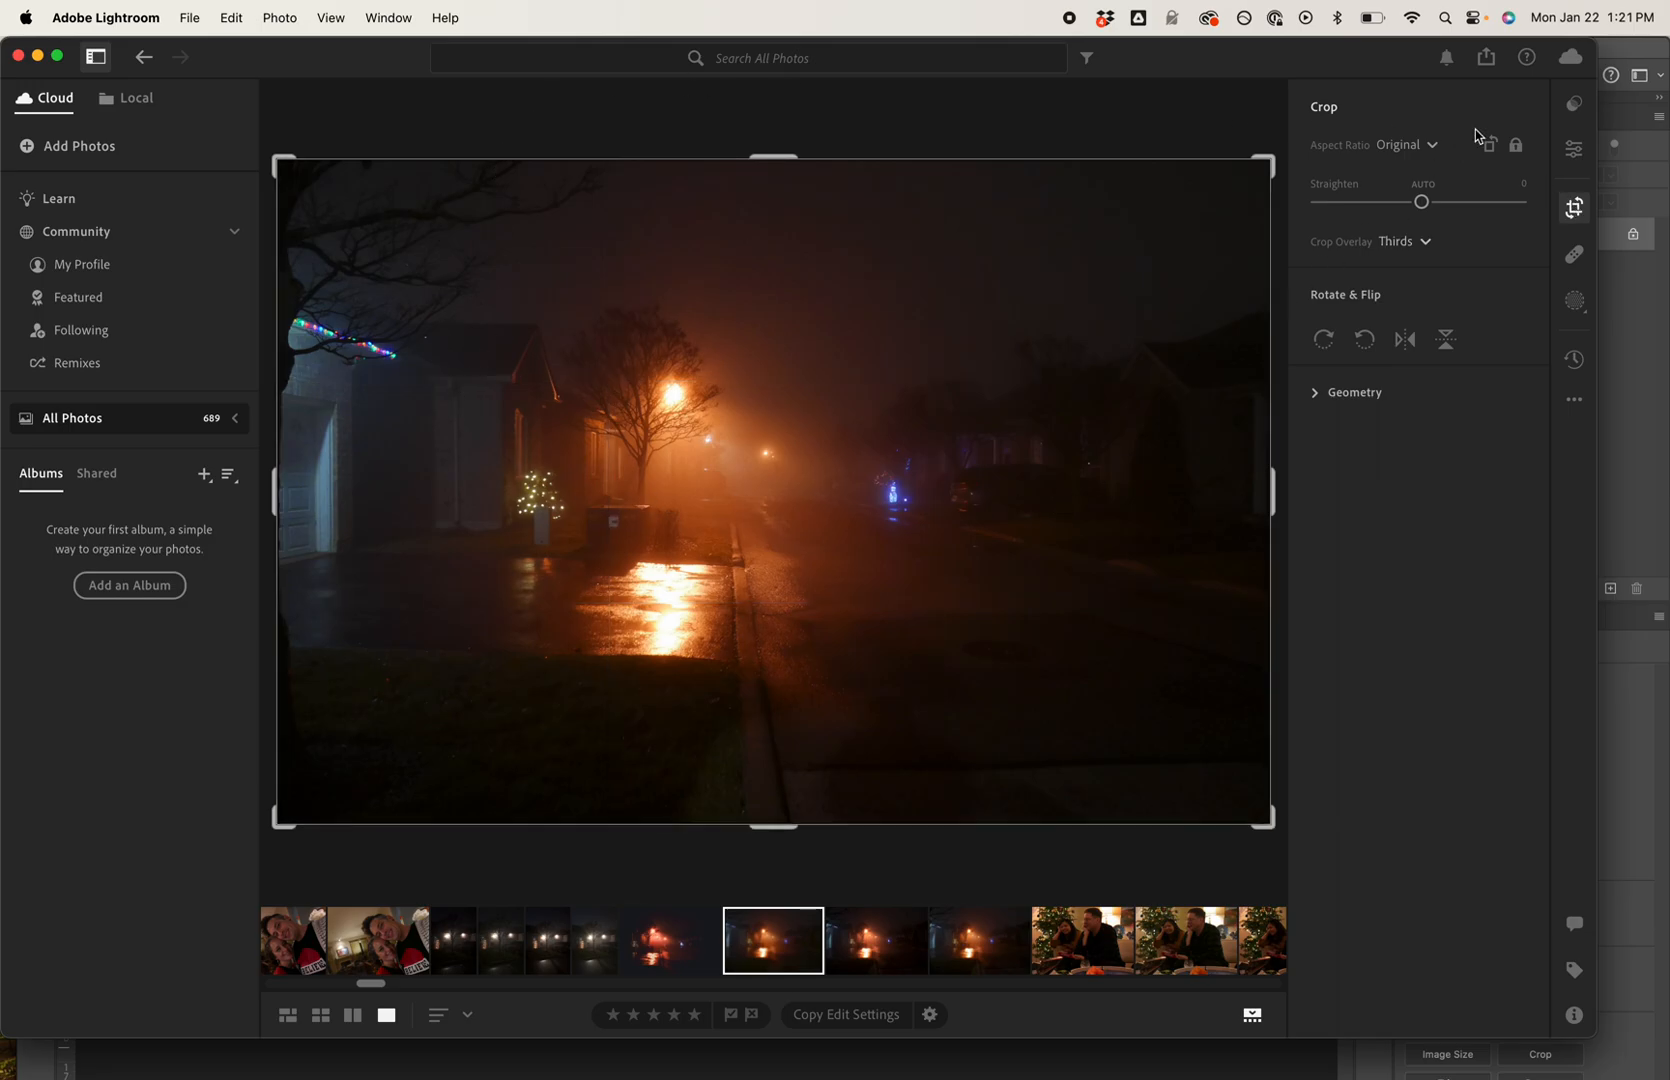
click(1431, 147)
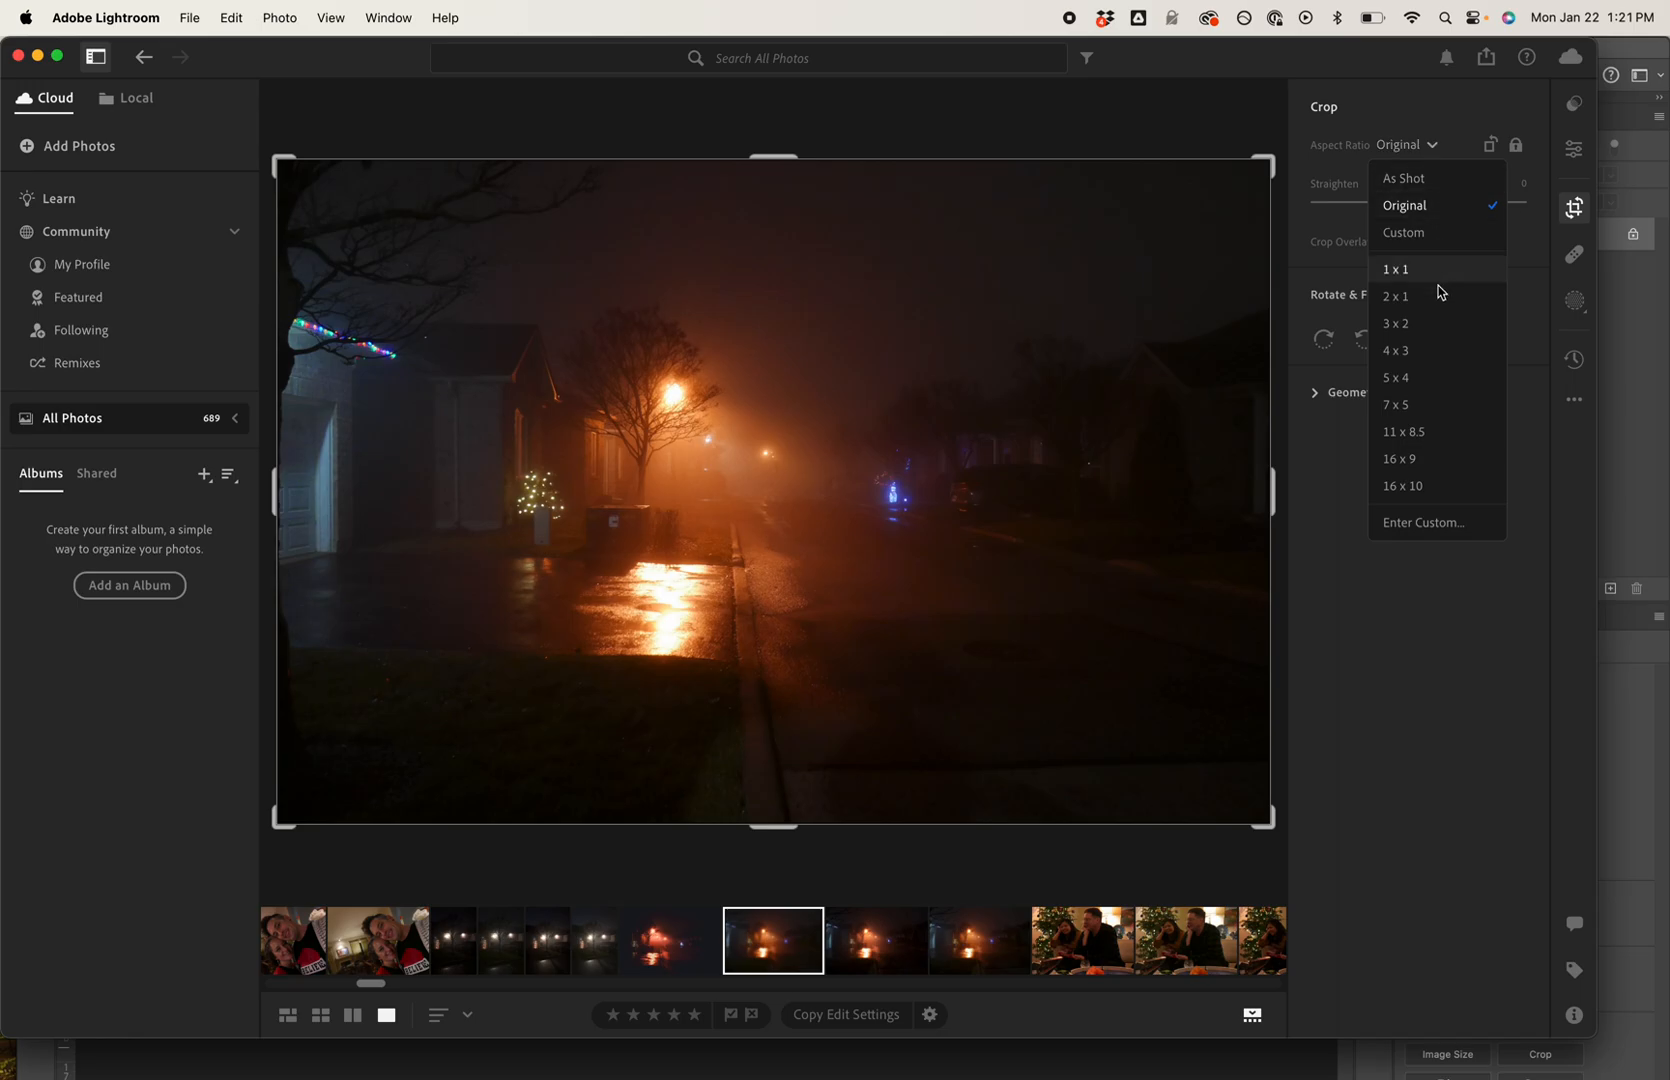
click(1400, 352)
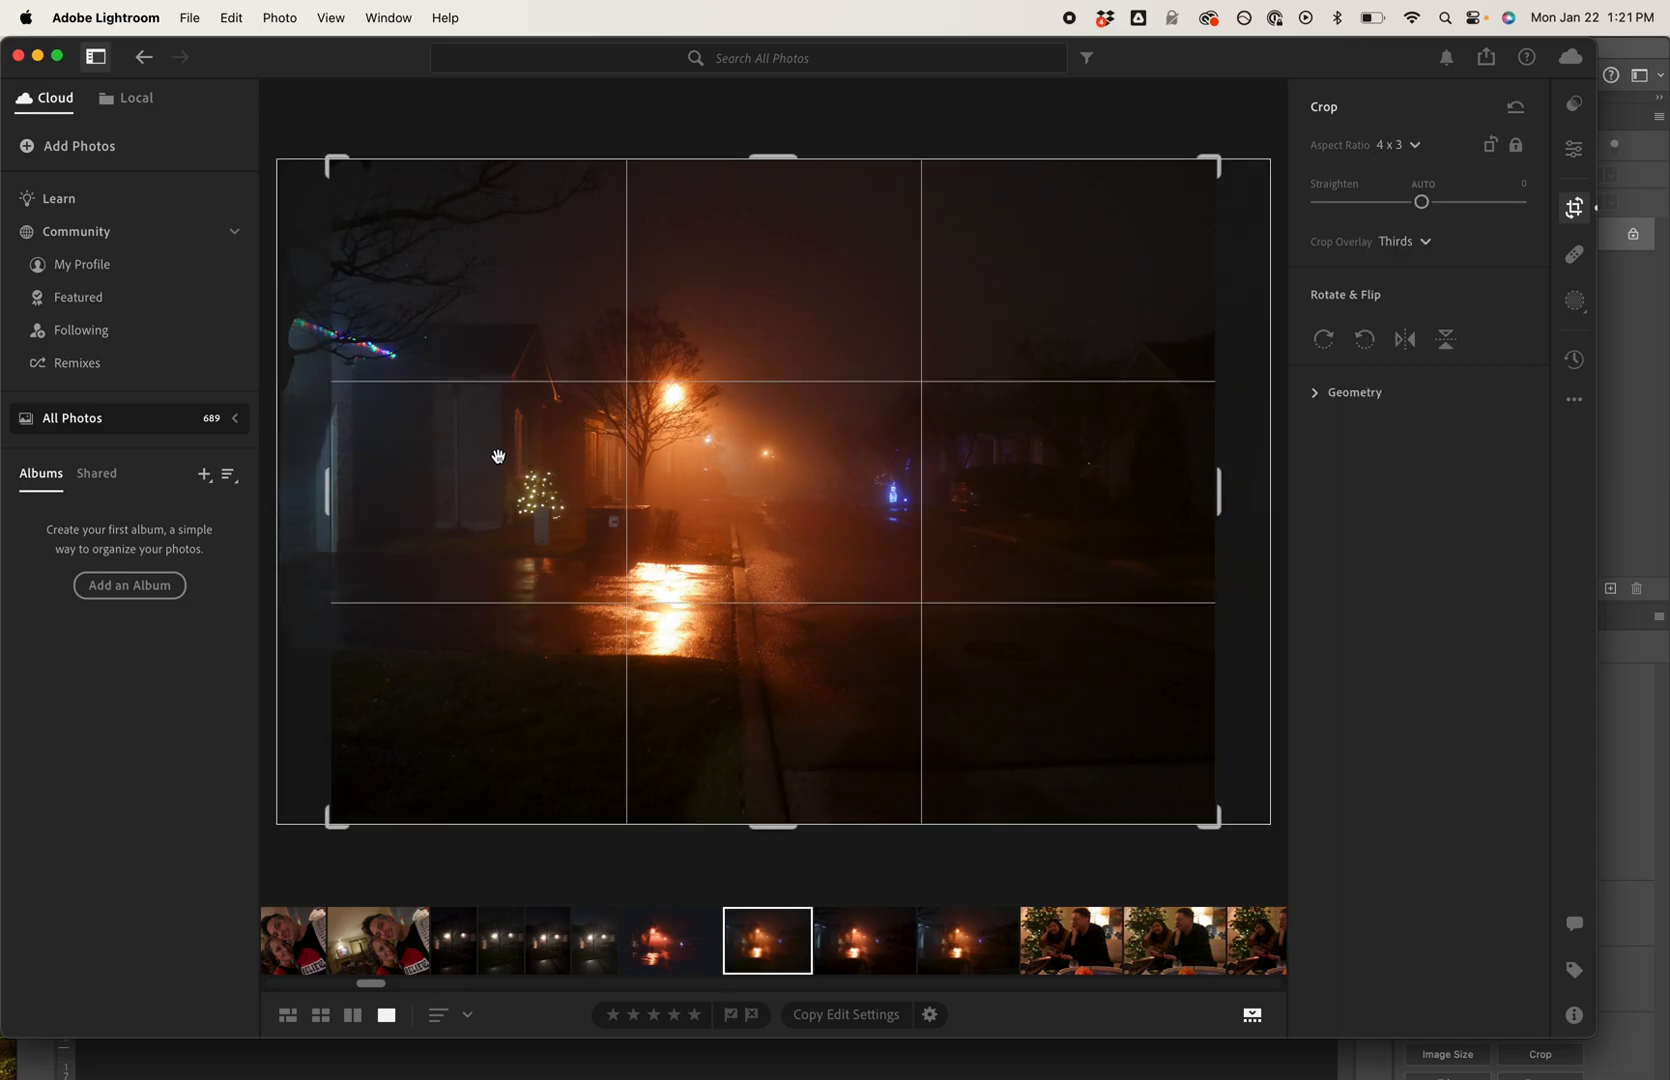
mouse_move(835, 499)
mouse_down()
mouse_move(800, 504)
mouse_move(841, 496)
mouse_up()
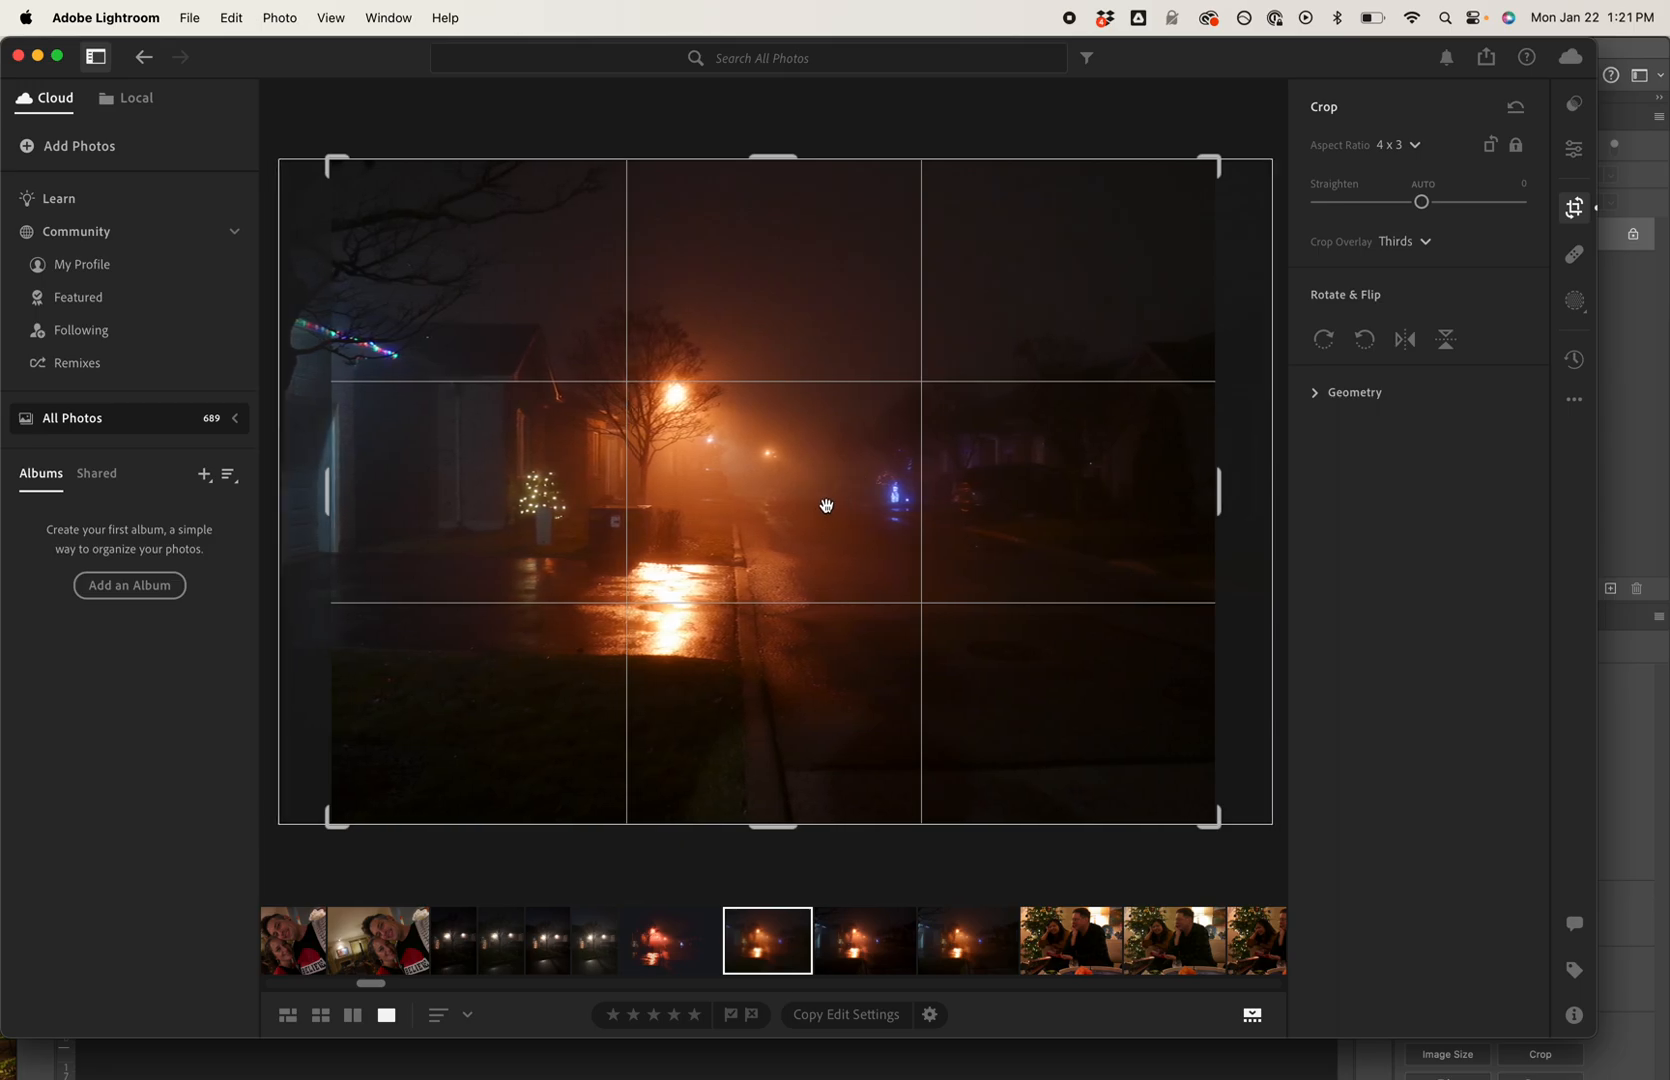
double_click(823, 510)
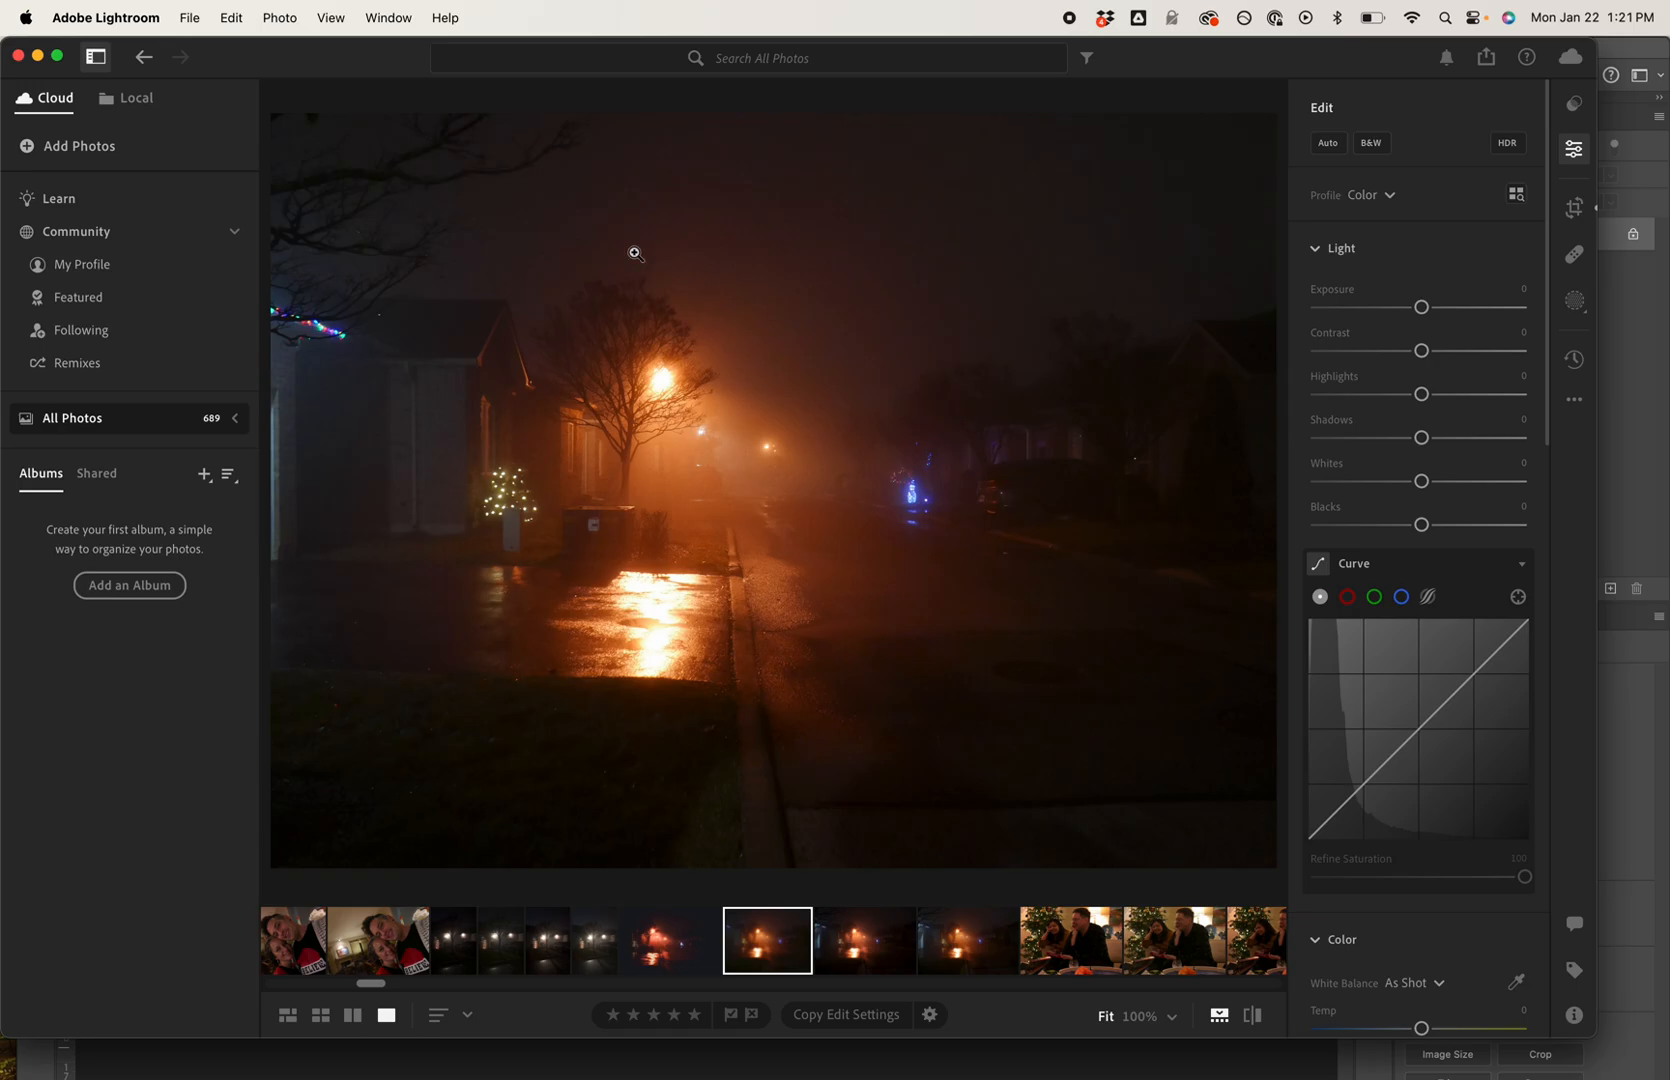
Export the cropped photo as a JPG to Downloads, with a custom name of the photographer's last name followed by "_fpt1a"
click(190, 19)
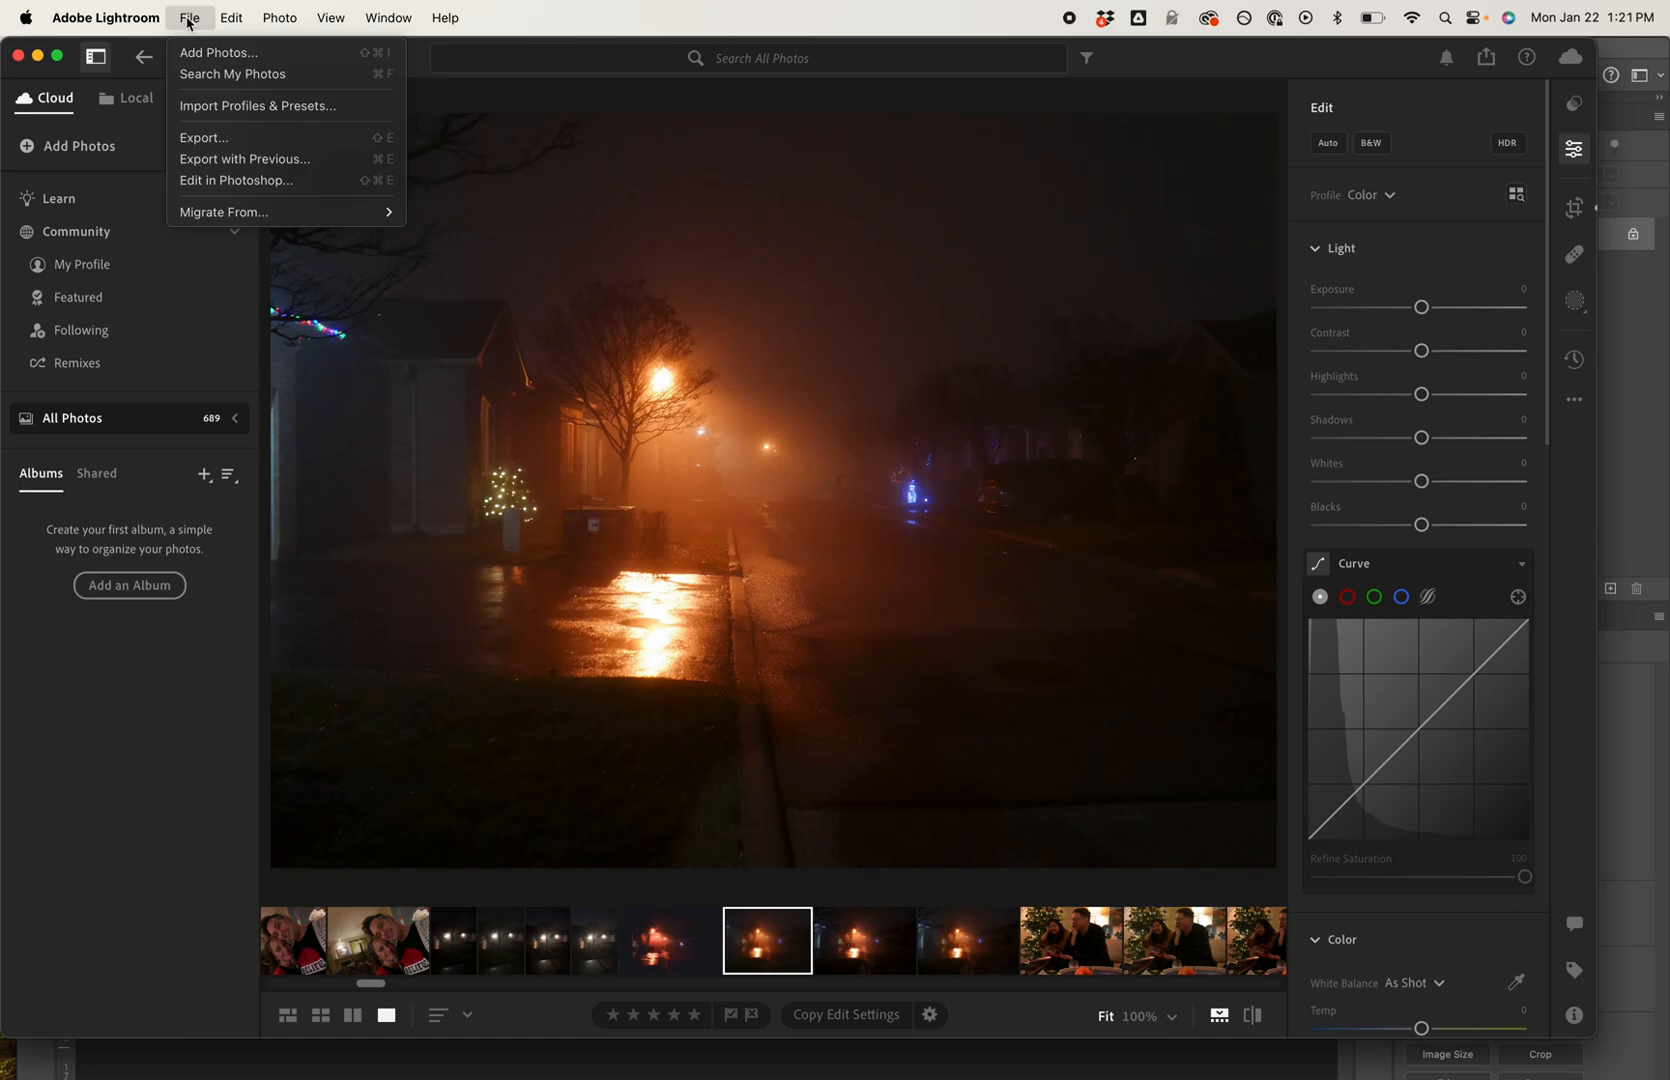
click(200, 140)
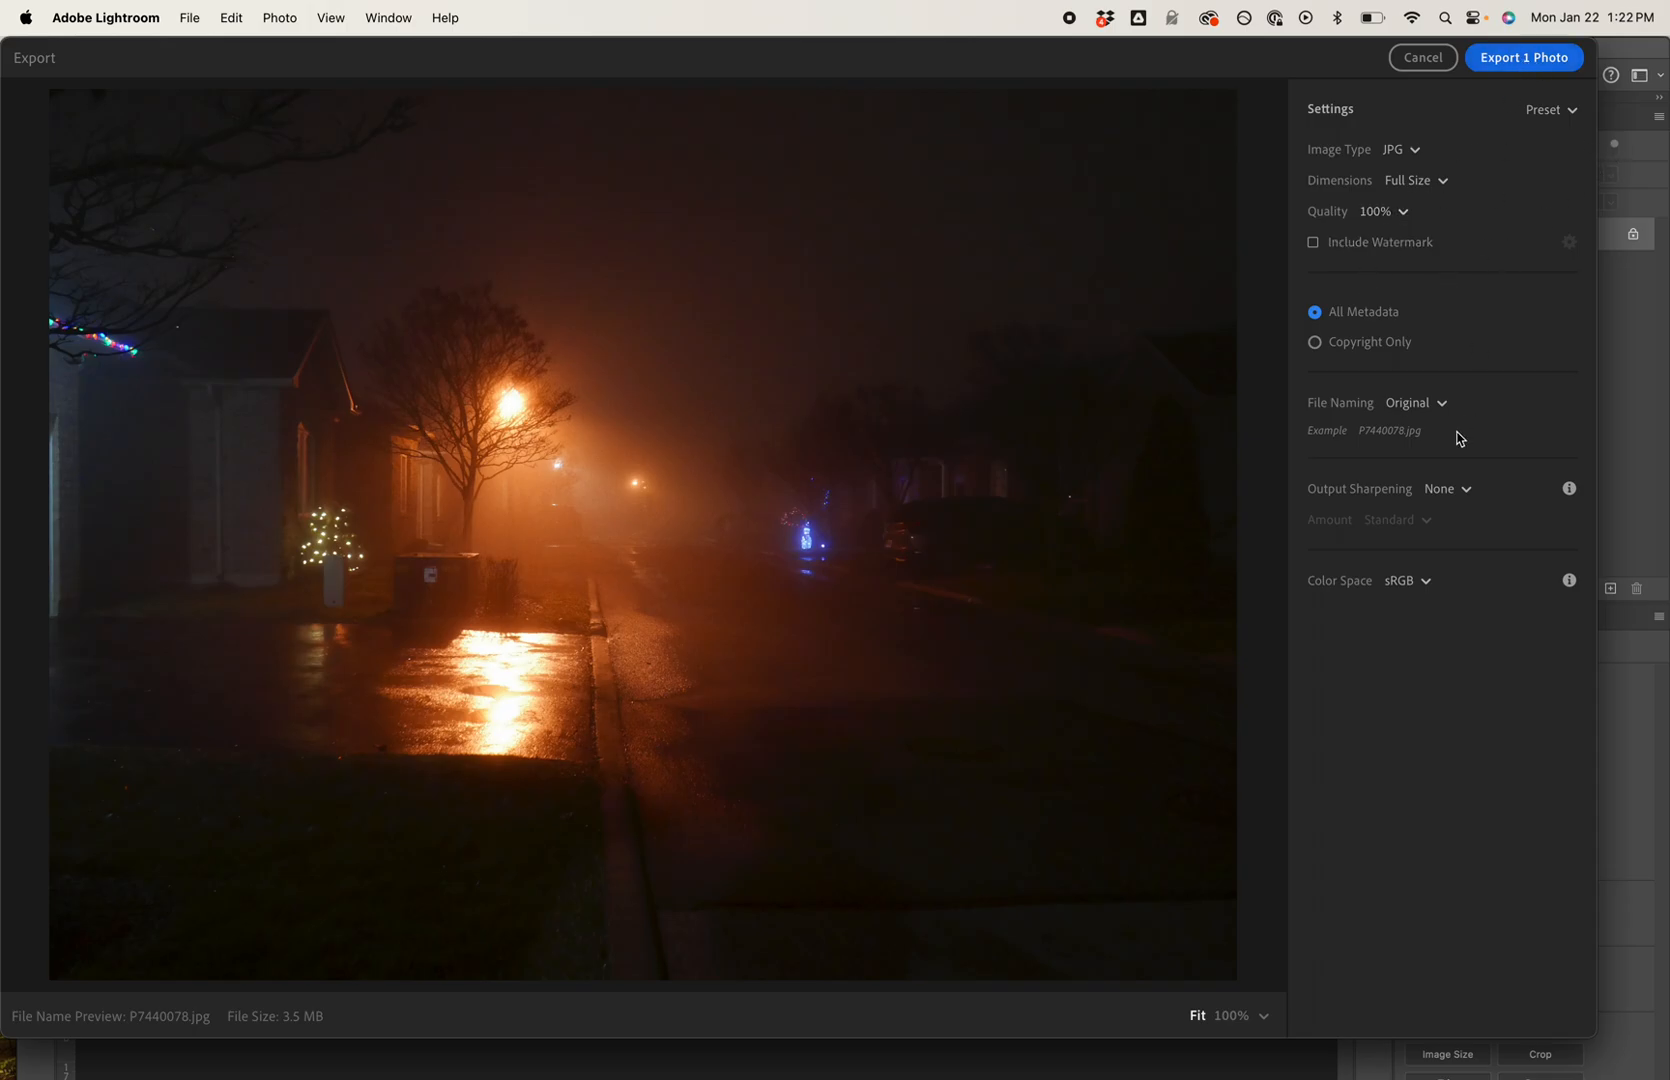
click(1441, 406)
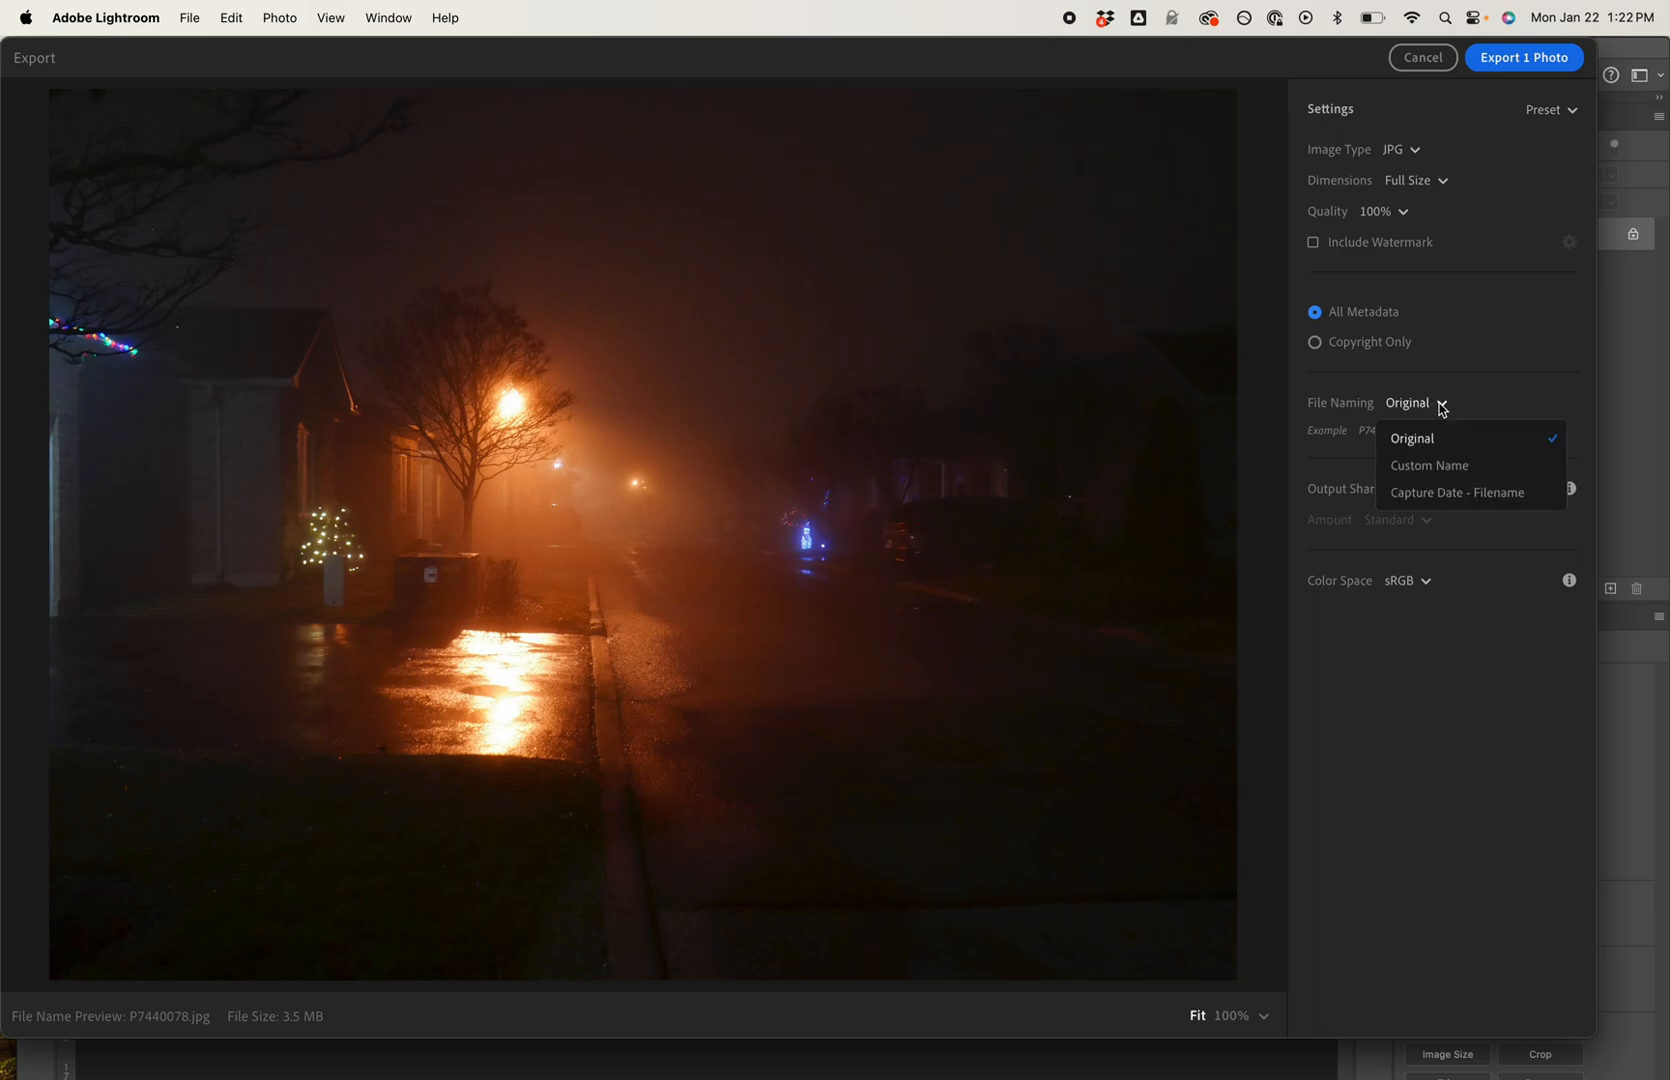
click(1434, 468)
click(1430, 434)
double_click(1435, 428)
text(coleman_)
text(fp)
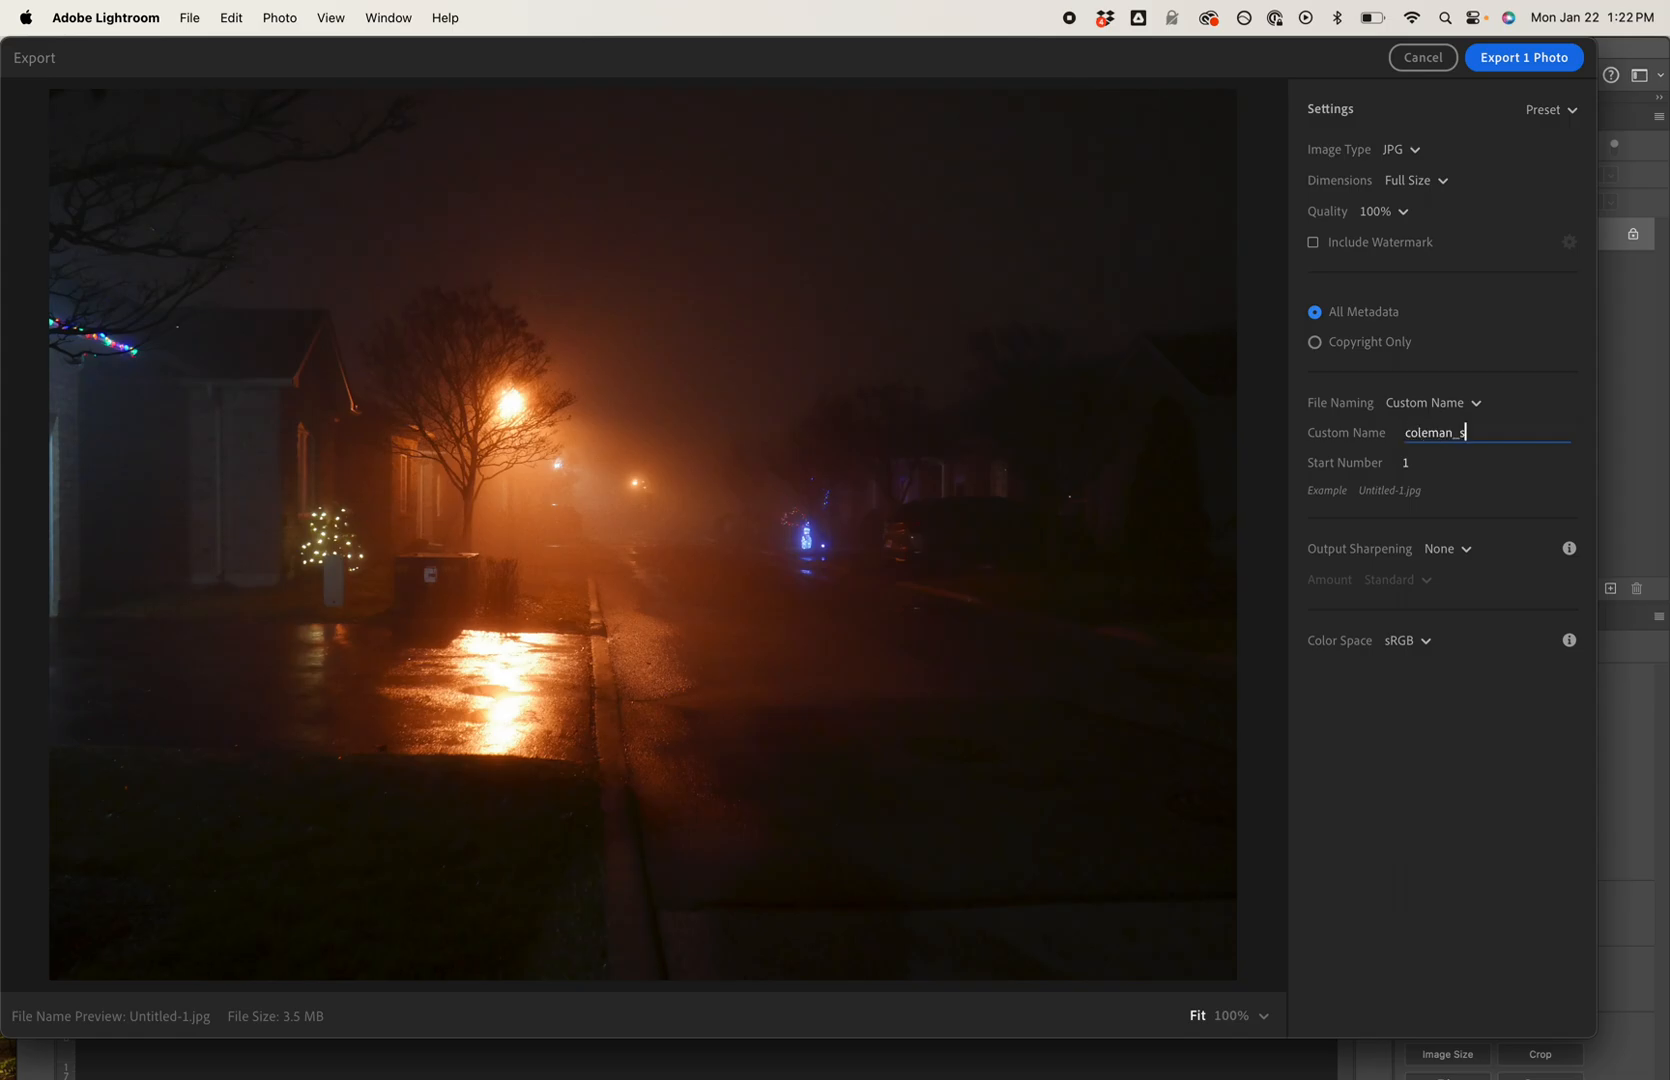
text(t1a)
click(1516, 60)
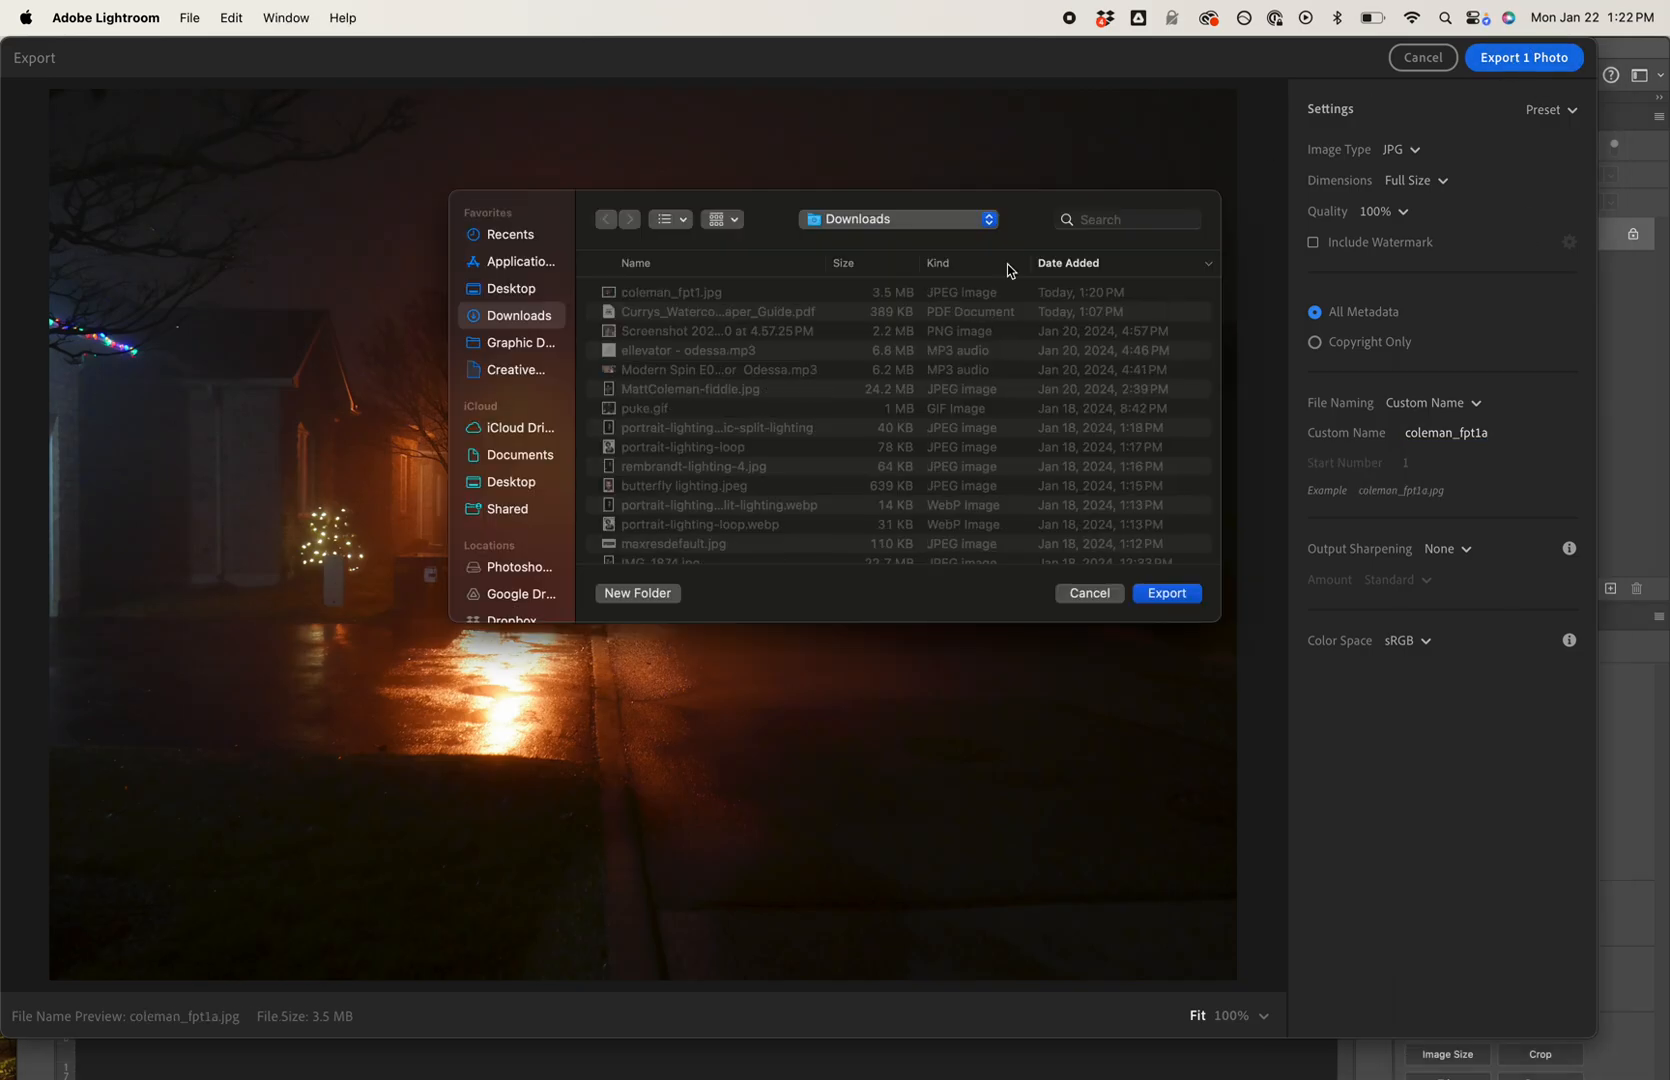
click(1167, 592)
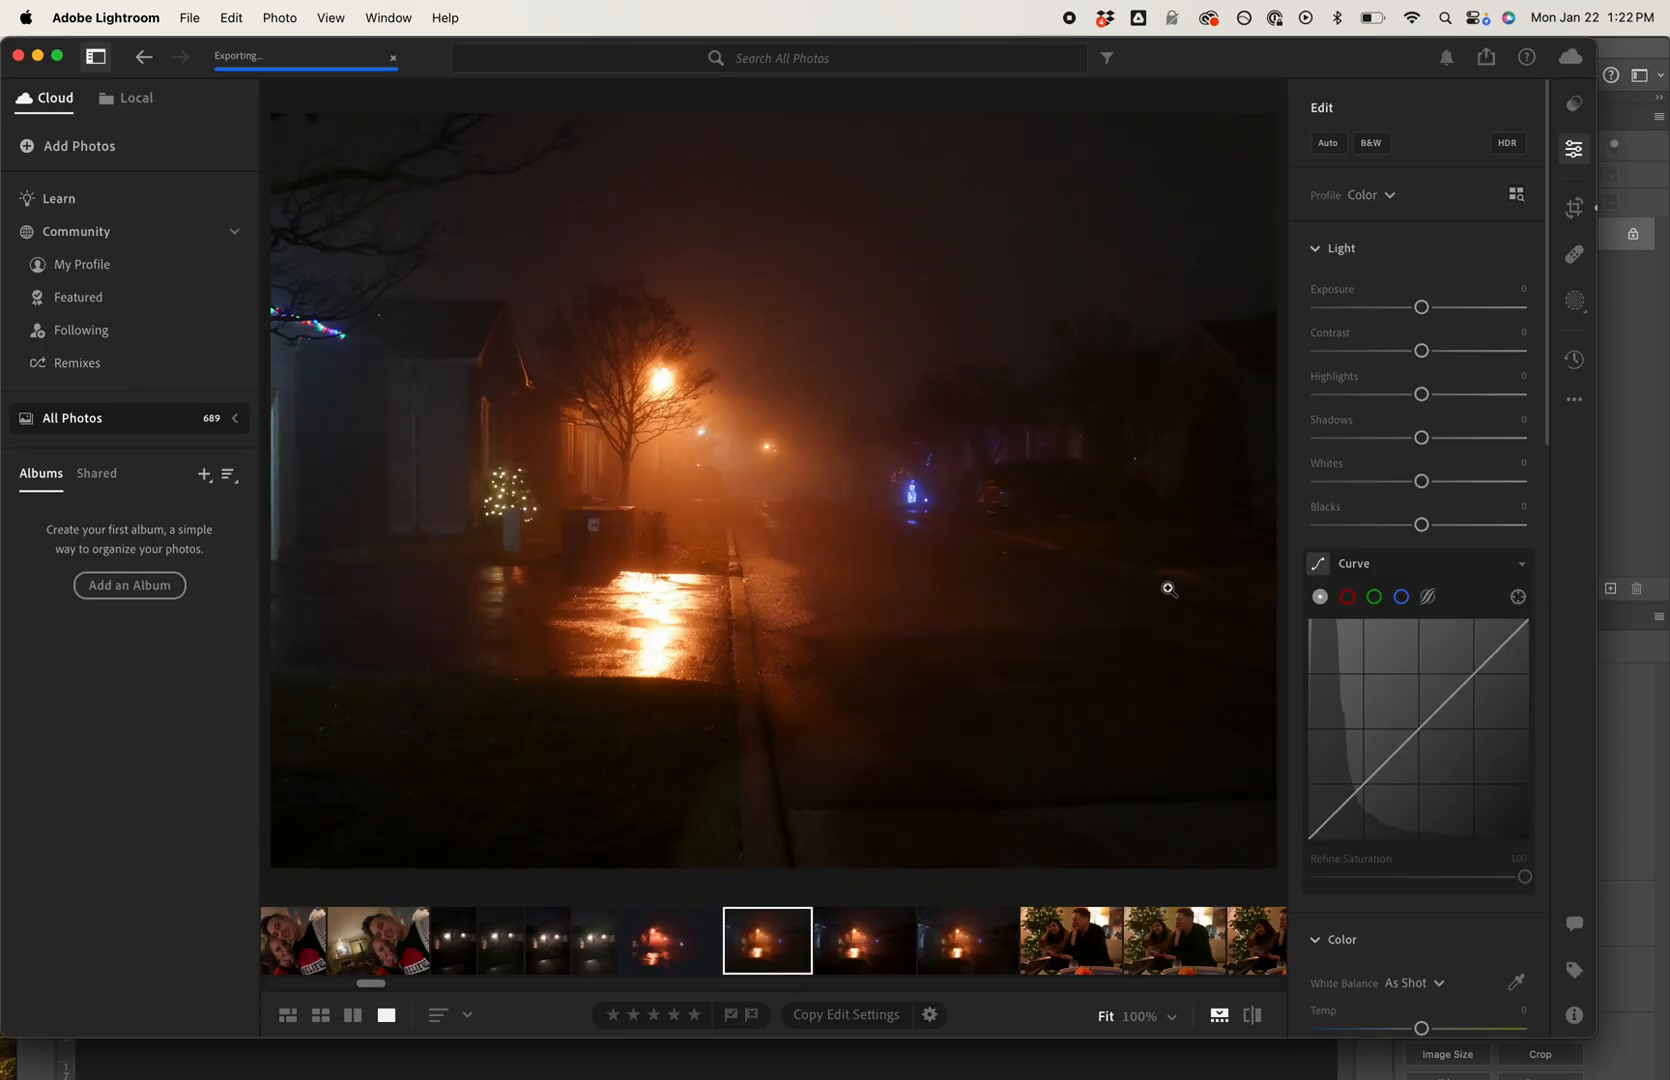